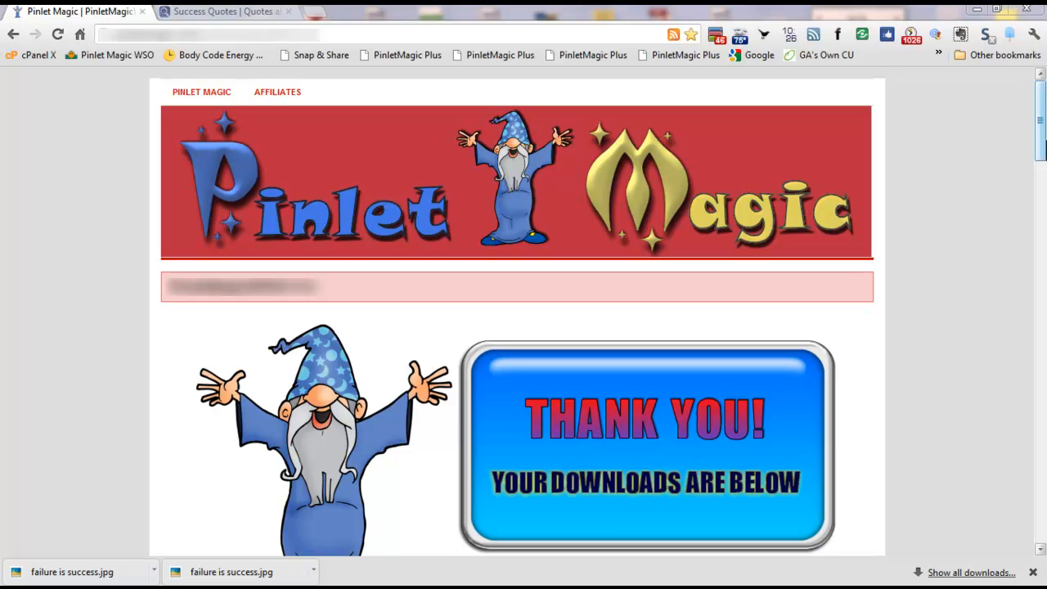
# Open the Pinlet Magic Plus button page from the downloads page
pyautogui.moveTo(1042, 123); pyautogui.dragTo(1032, 259)
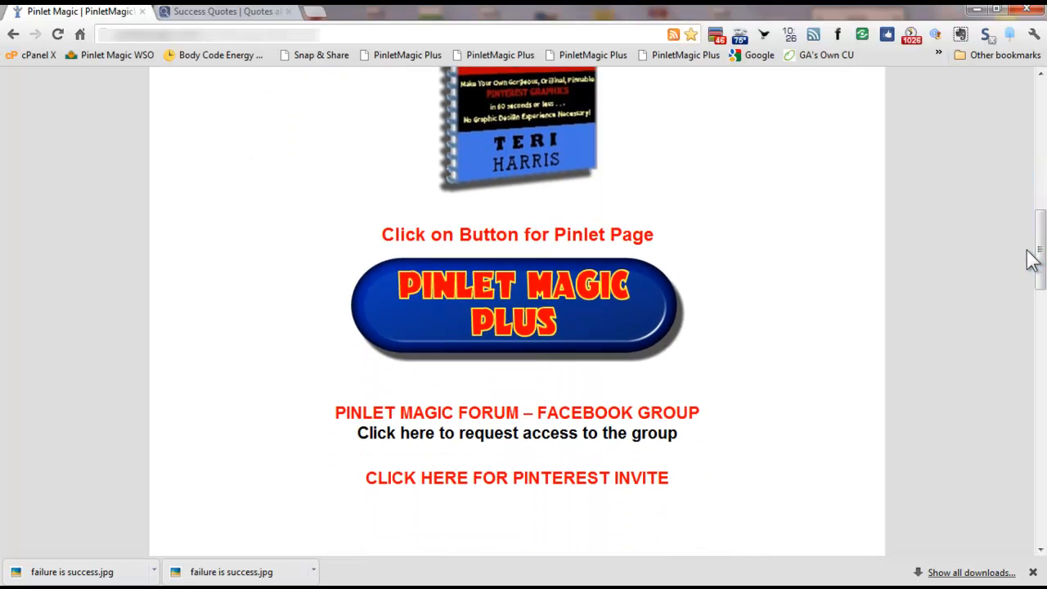
pyautogui.click(537, 305)
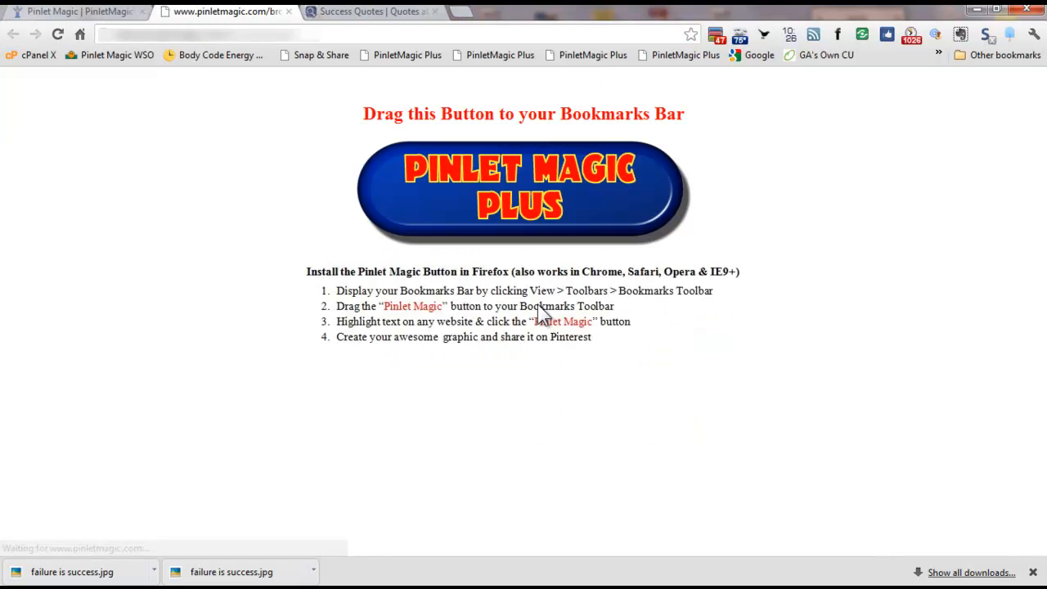
# Check that the bookmarks bar is set to show and add the Pinlet Magic Plus button to it
pyautogui.moveTo(524, 210); pyautogui.dragTo(447, 63)
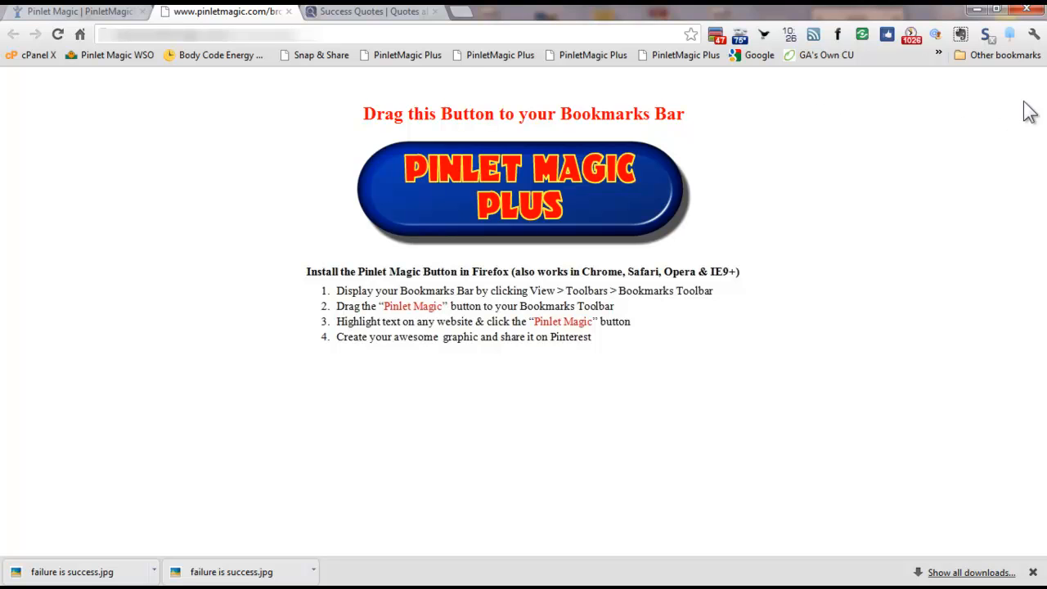
pyautogui.click(1033, 34)
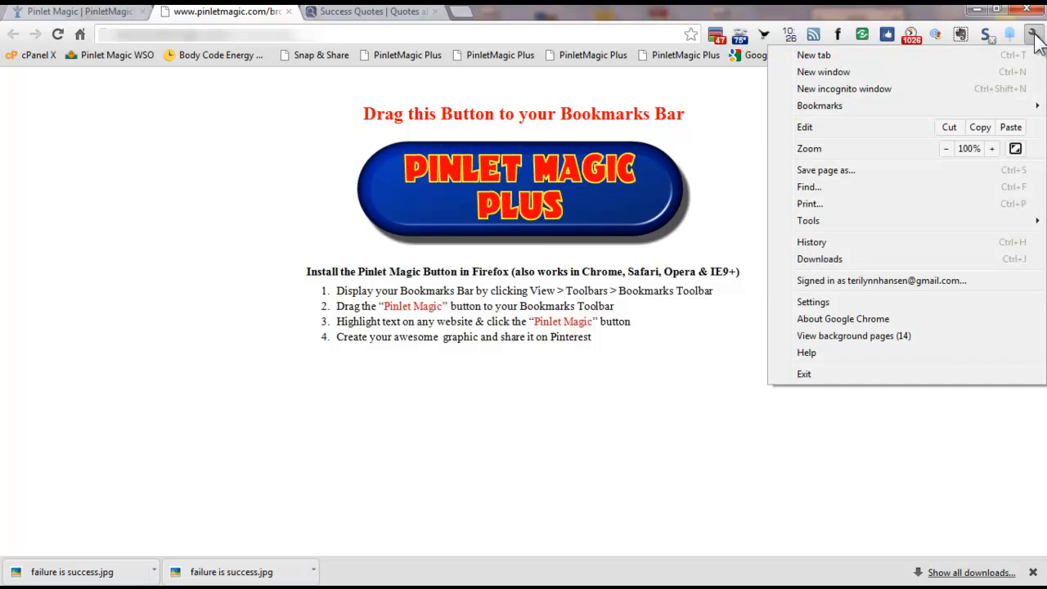
pyautogui.moveTo(887, 109)
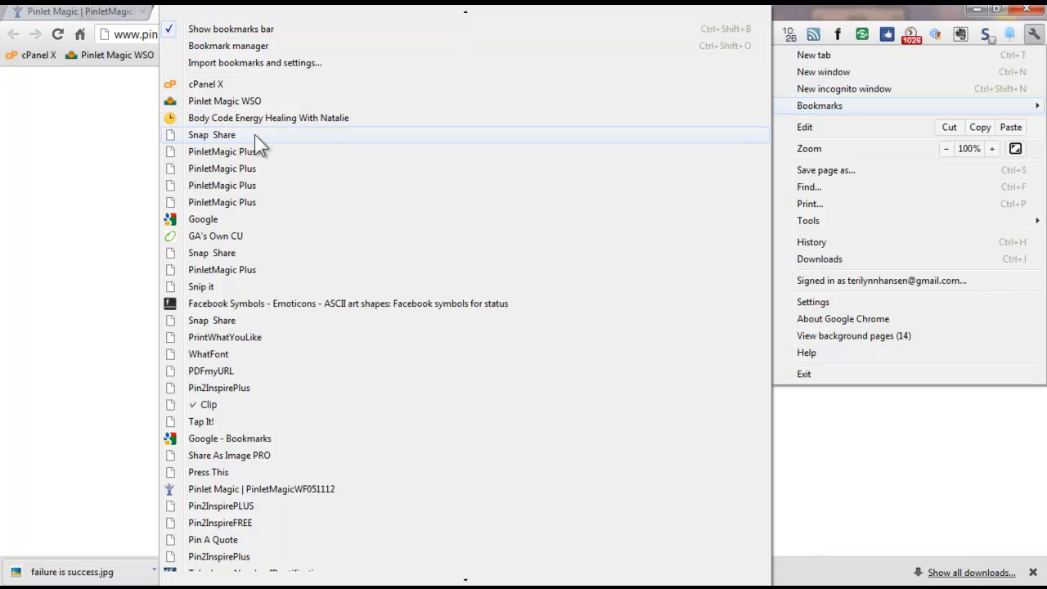
pyautogui.click(86, 207)
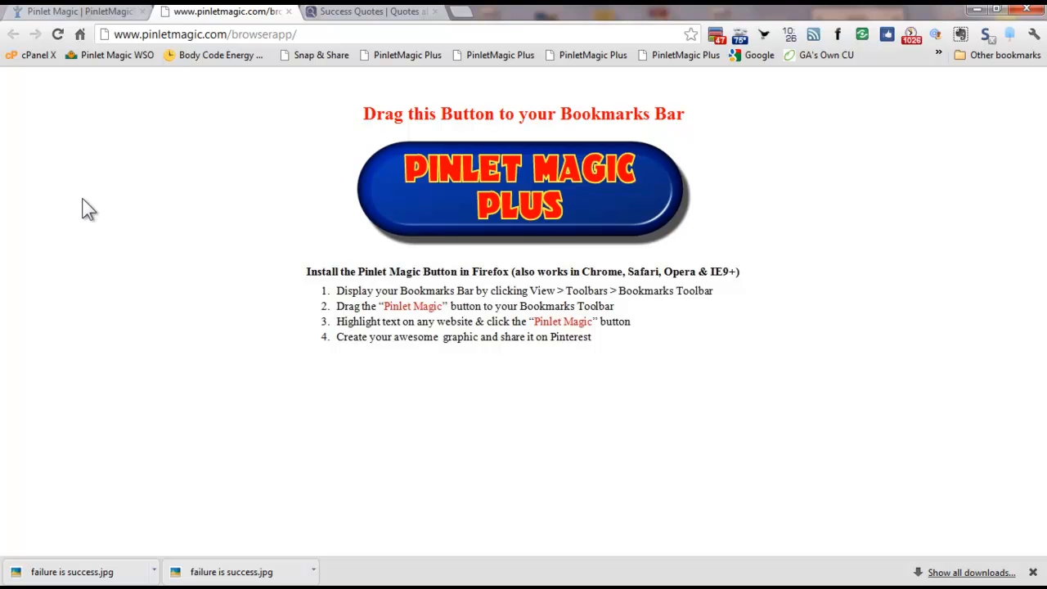
pyautogui.moveTo(442, 176); pyautogui.dragTo(355, 56)
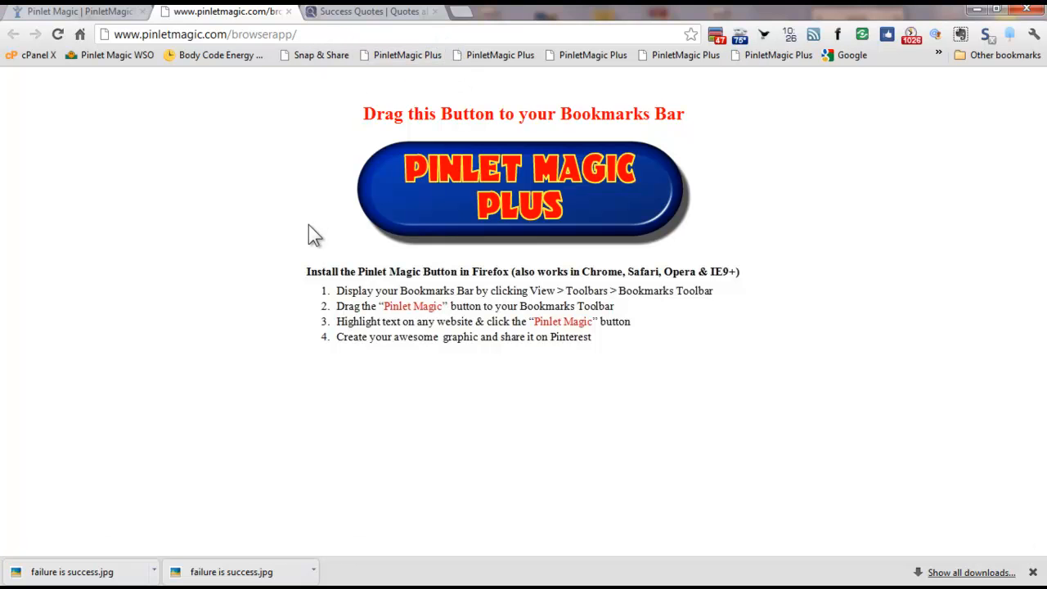
# Open the highlighted Albert Einstein quote from the Success Quotes page in the PinletMagic Plus editor
pyautogui.click(358, 21)
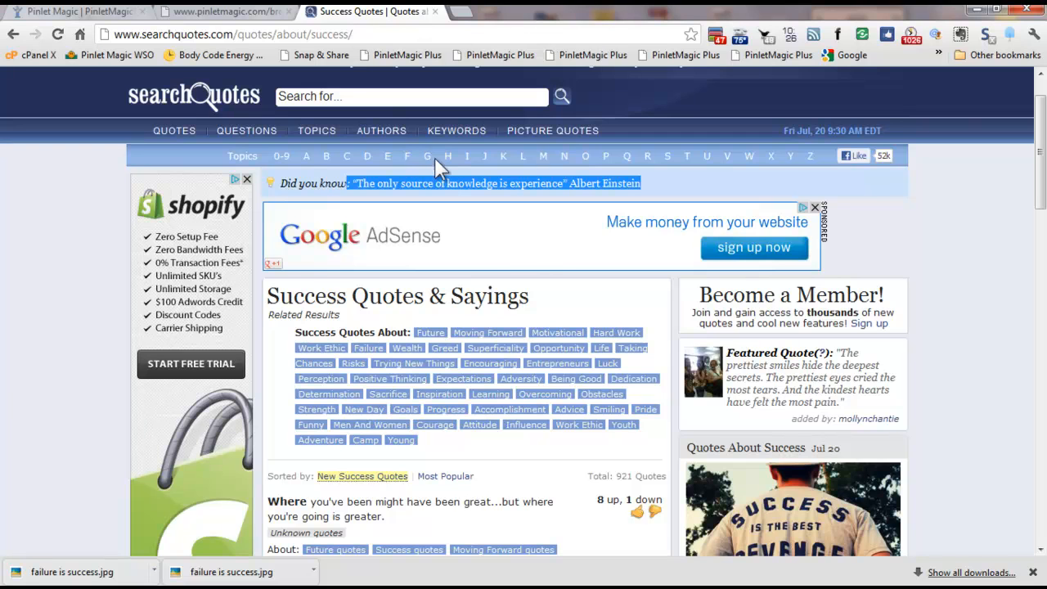
pyautogui.rightClick(493, 184)
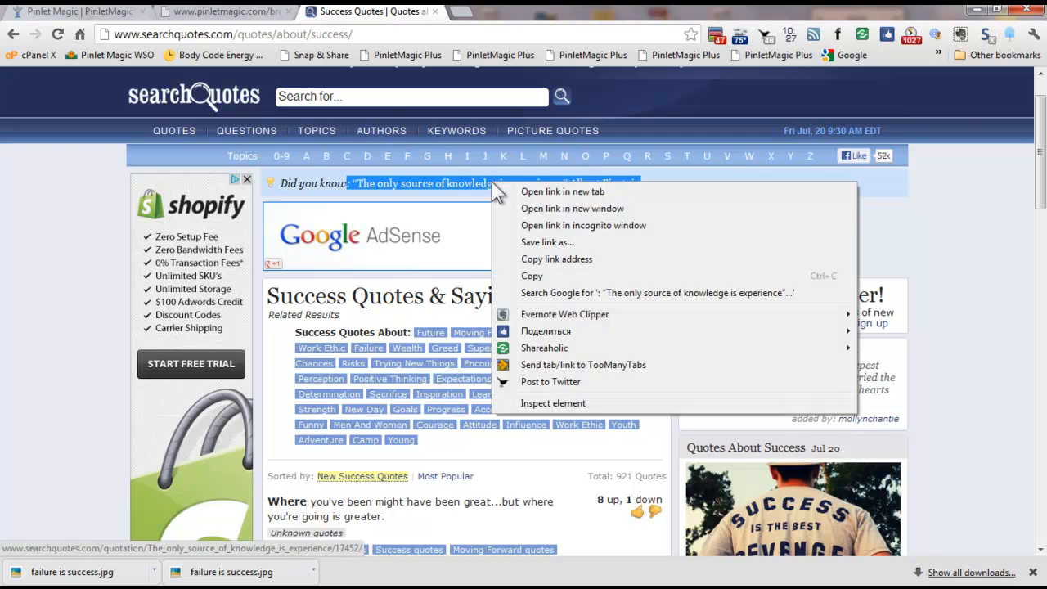
pyautogui.click(545, 276)
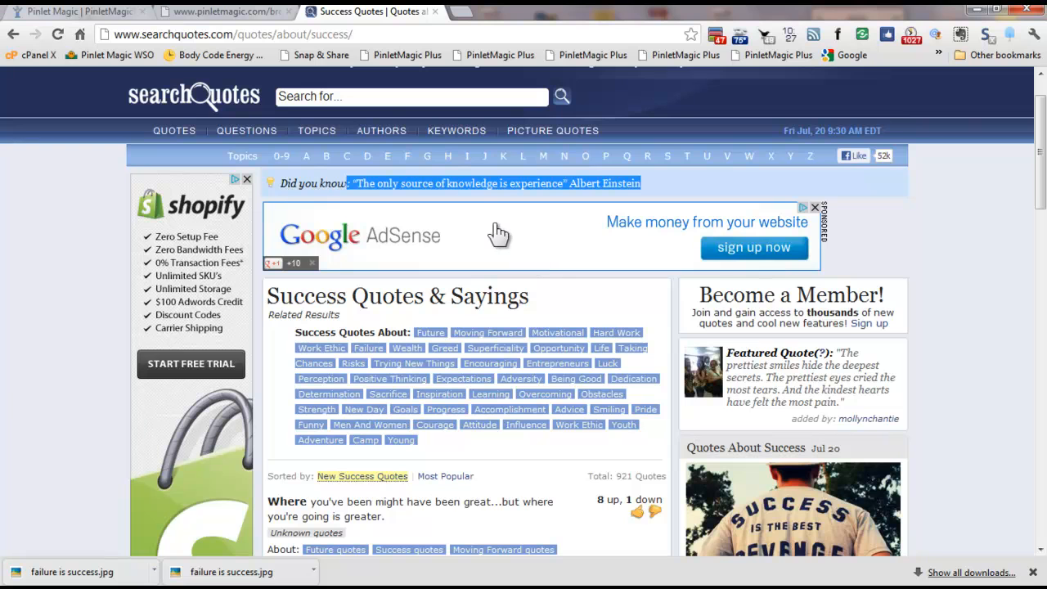
pyautogui.click(406, 59)
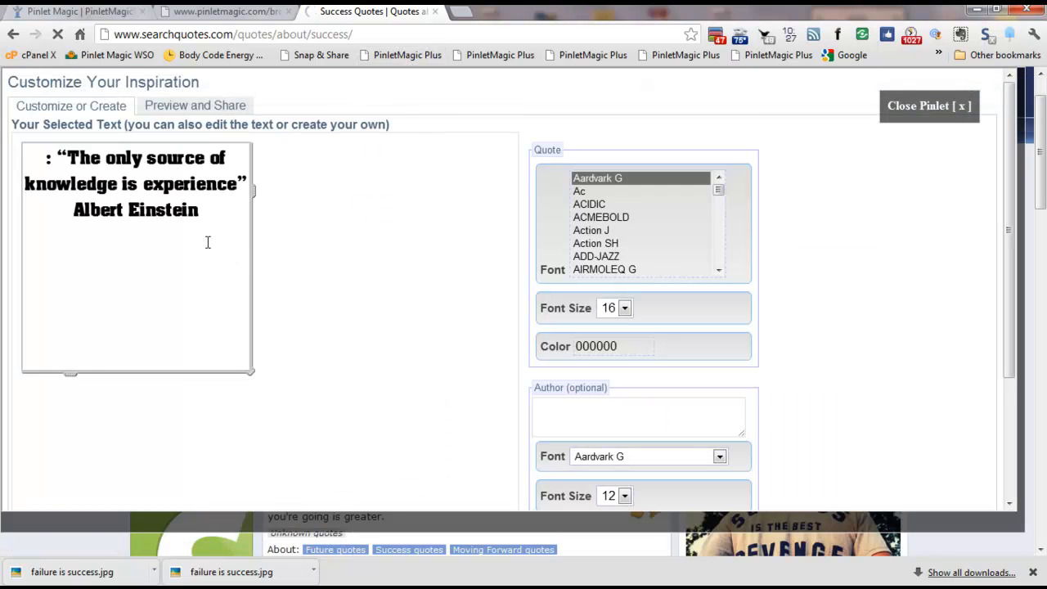
# Remove the leading colon and both quotation marks from the quote text
pyautogui.click(66, 157)
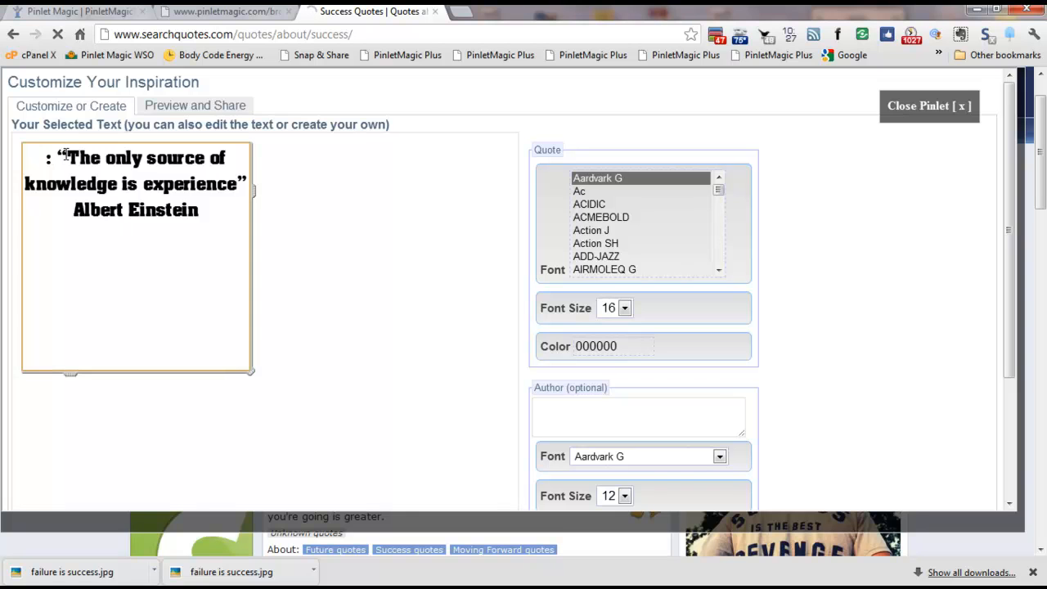
pyautogui.press('BackSpace')
pyautogui.press('BackSpace')
pyautogui.press('BackSpace')
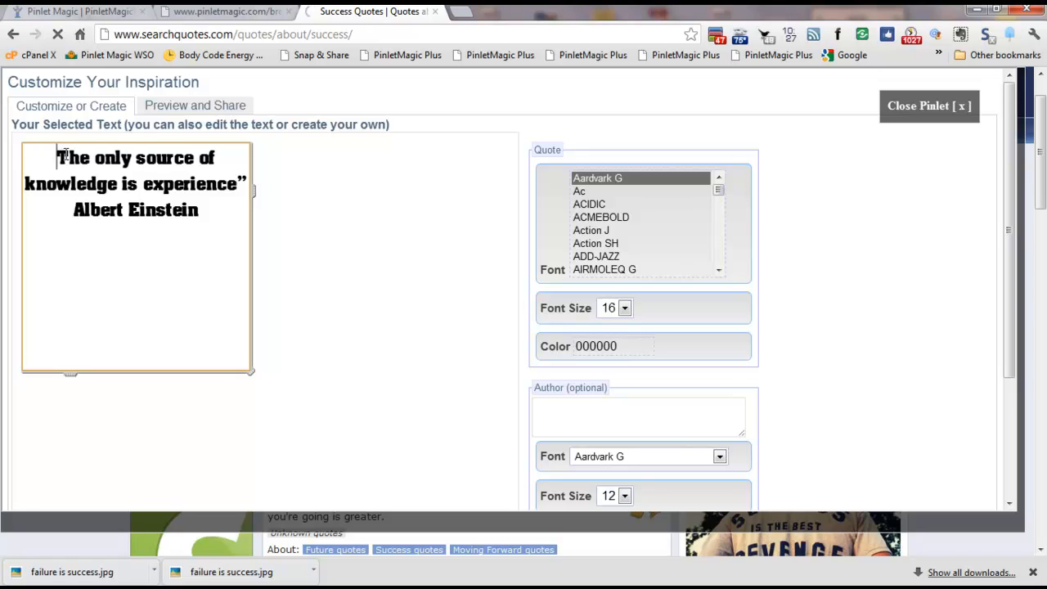
pyautogui.click(243, 179)
pyautogui.click(247, 182)
pyautogui.press('BackSpace')
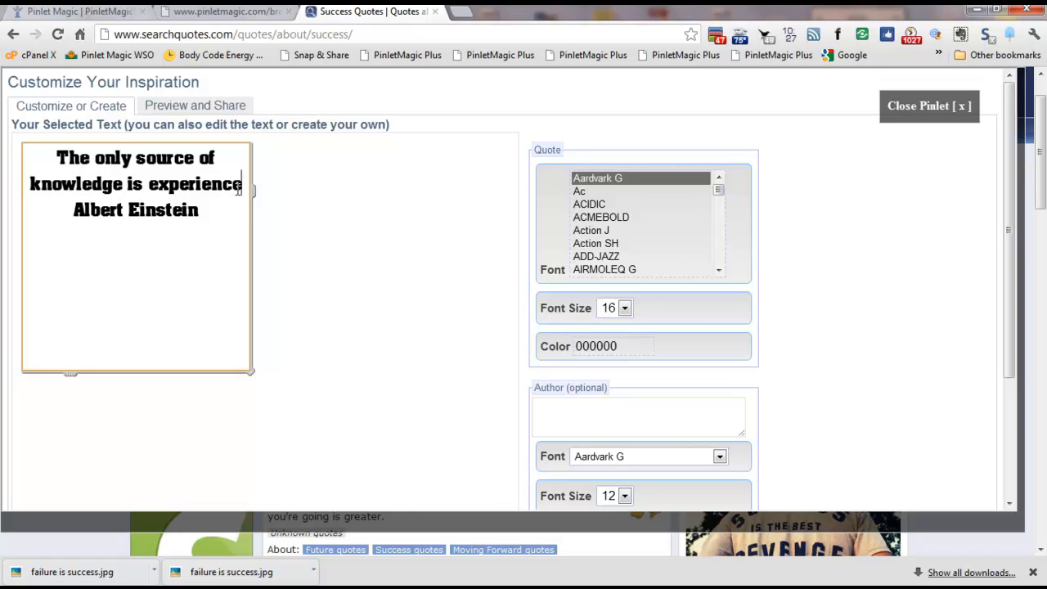
# Move "Albert Einstein" from the quote text to the optional author text and end the quote with a period
pyautogui.moveTo(208, 214); pyautogui.dragTo(73, 214)
pyautogui.hotkey('ctrl', 'c')
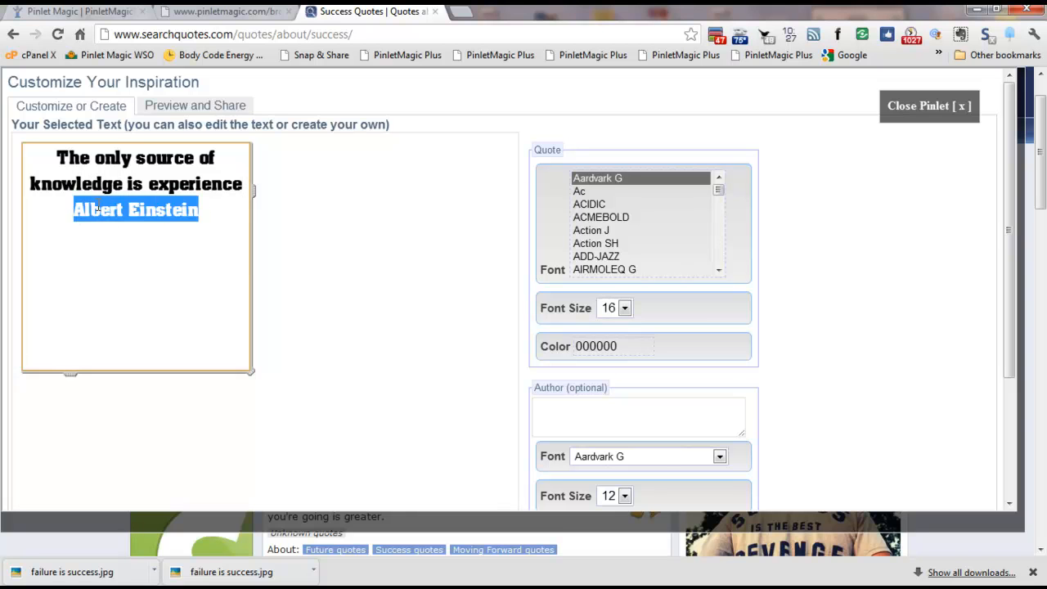
pyautogui.rightClick(97, 208)
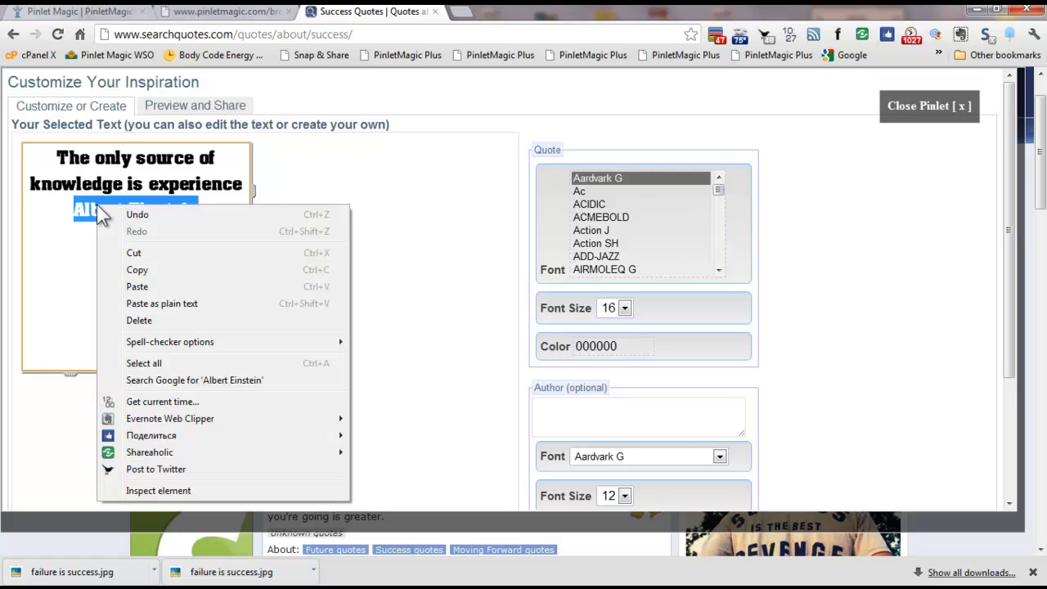
pyautogui.click(133, 253)
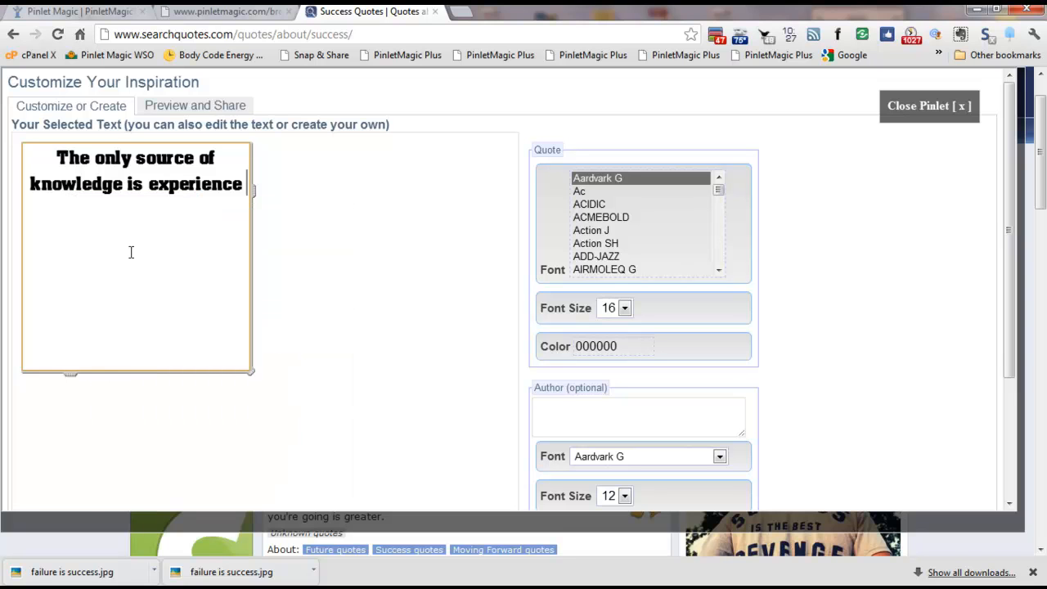
pyautogui.click(552, 410)
pyautogui.hotkey('ctrl', 'v')
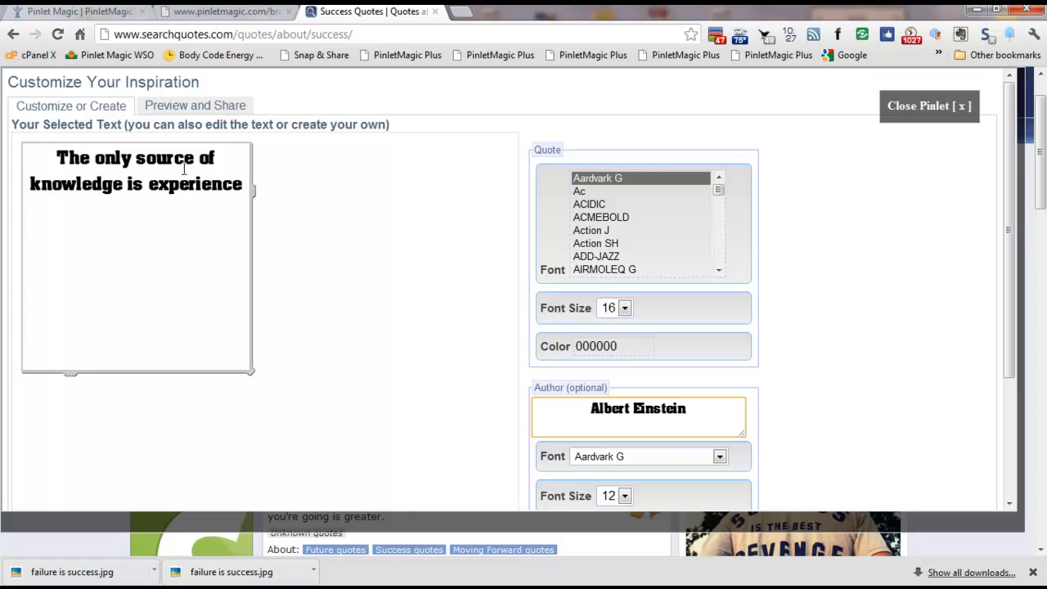
pyautogui.click(244, 184)
pyautogui.write('.')
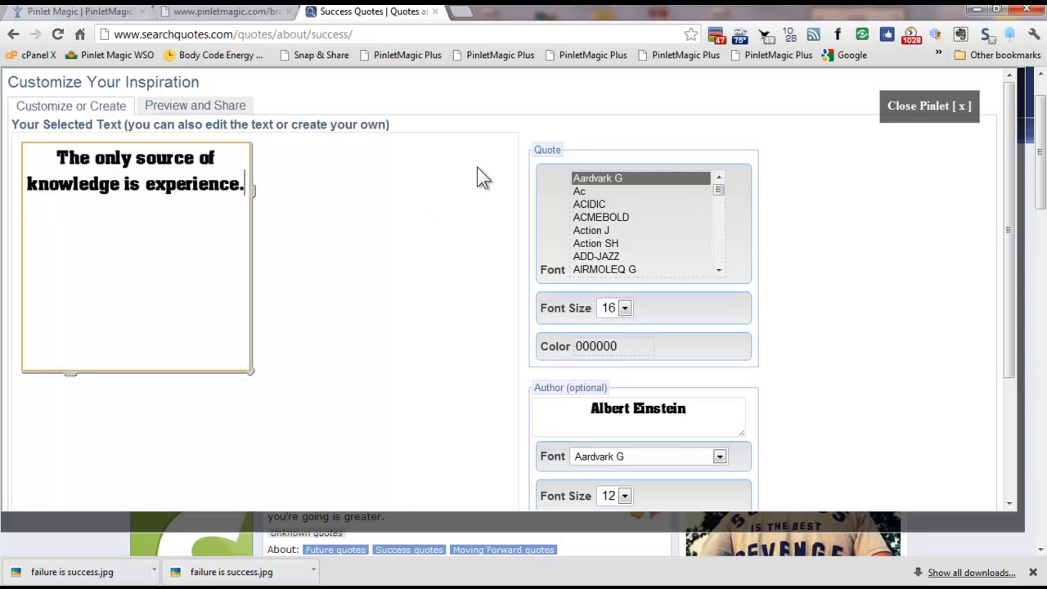
# Preview the quote text in the available fonts, going through the font list from Aardvark G as far as Calibri Bold
pyautogui.click(718, 202)
pyautogui.moveTo(717, 219); pyautogui.dragTo(717, 186)
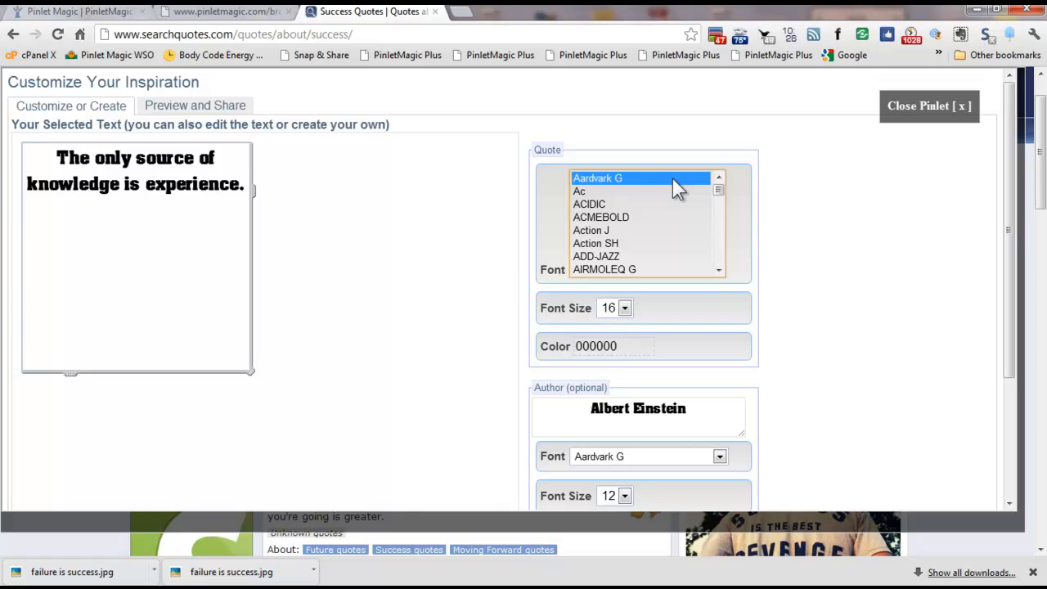
pyautogui.press('Down')
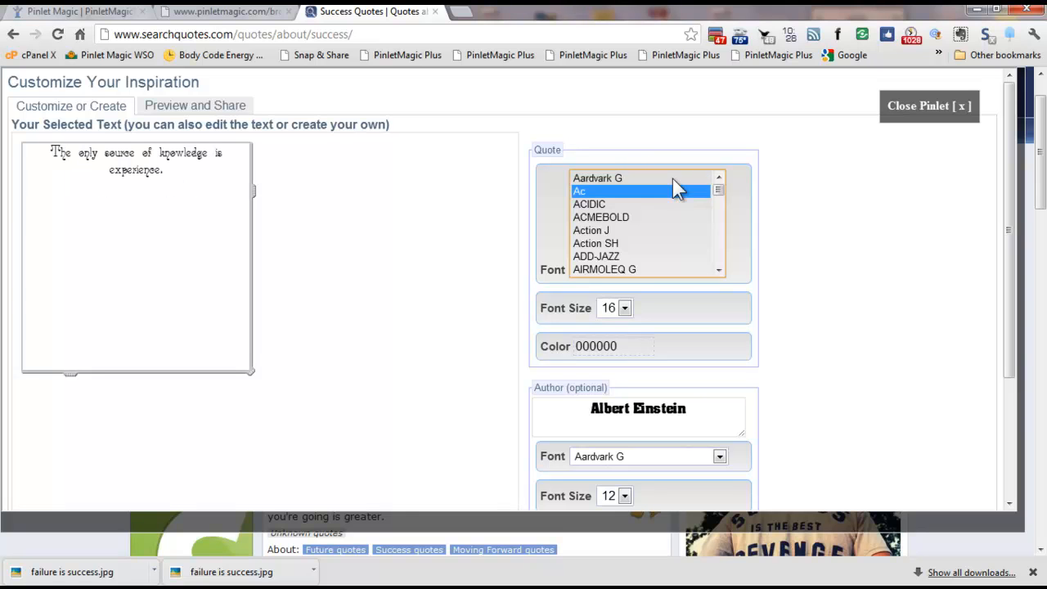
pyautogui.press('Down')
pyautogui.press('Down')
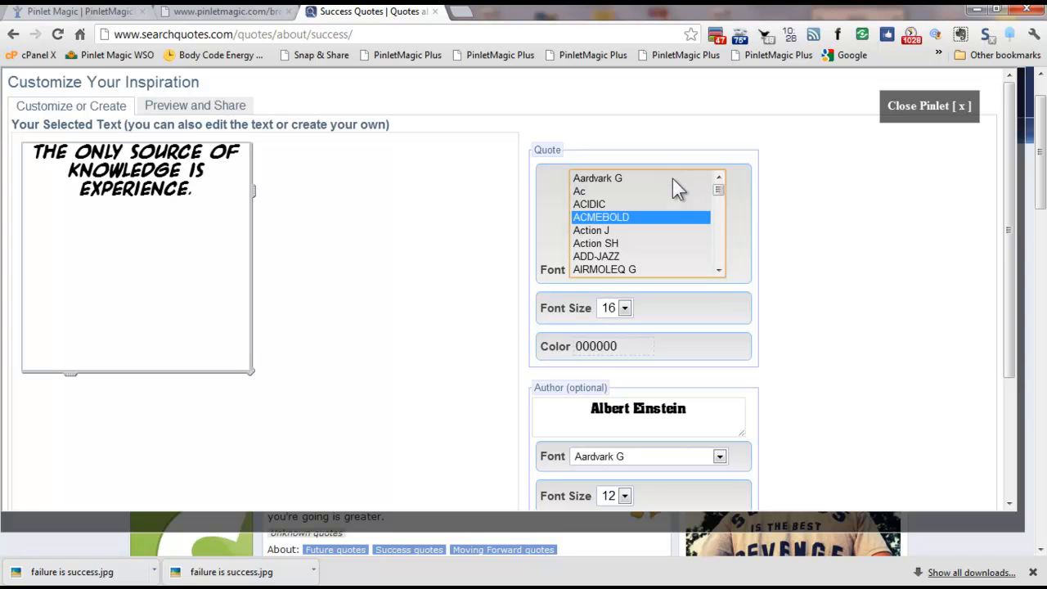
pyautogui.press('Down')
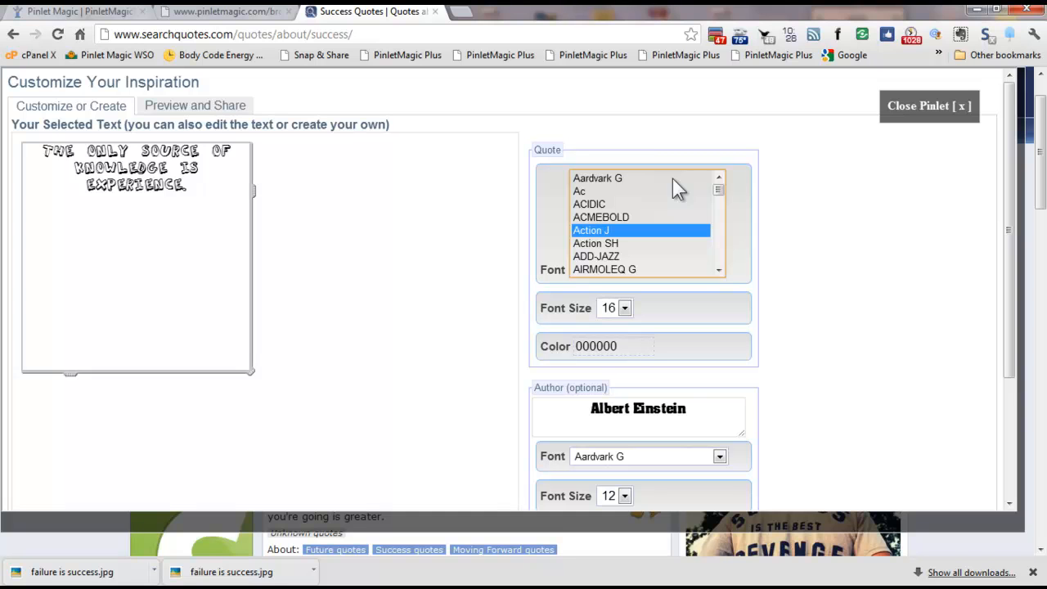
pyautogui.press('Down')
pyautogui.press('Down')
pyautogui.press('Down')
pyautogui.press('Down')
pyautogui.press('Down')
pyautogui.press('Down')
pyautogui.press('Down')
pyautogui.press('Down')
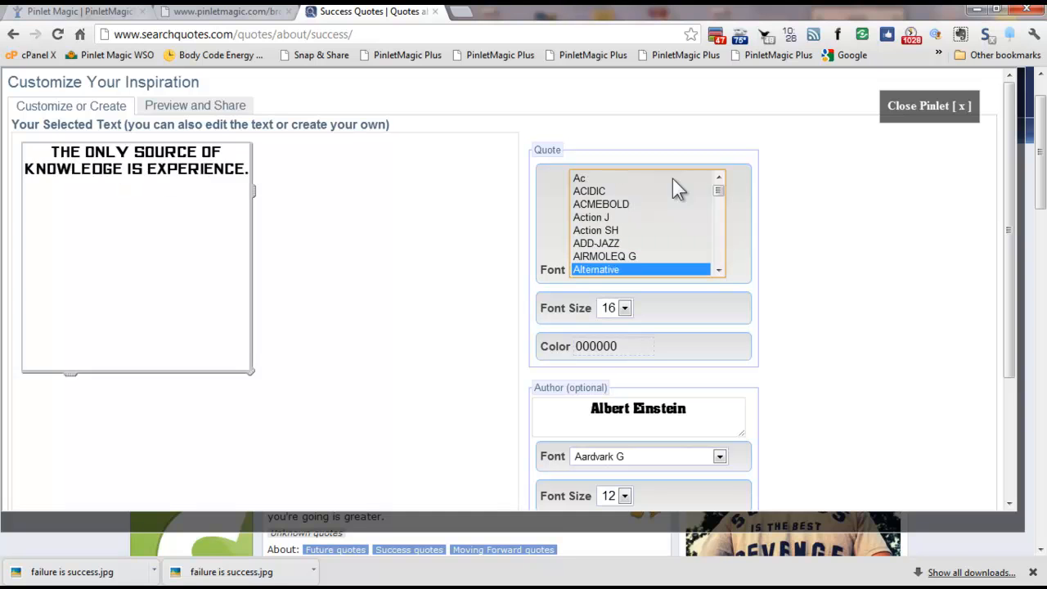
pyautogui.press('Down')
pyautogui.press('Down')
pyautogui.press('Down')
pyautogui.press('Down')
pyautogui.press('Down')
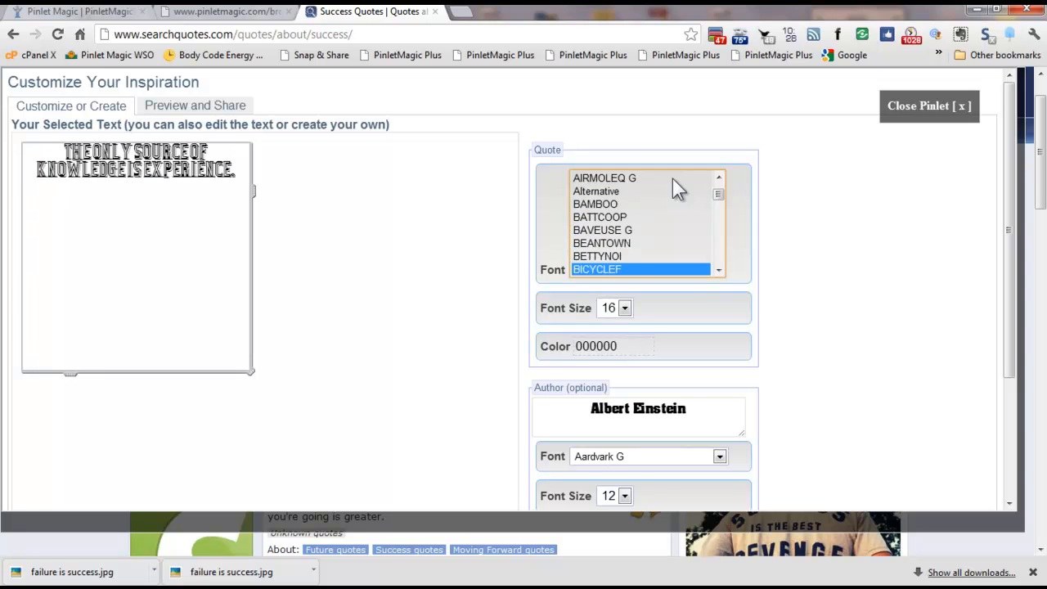
pyautogui.press('Down')
pyautogui.press('Down')
pyautogui.press('Down')
pyautogui.press('Down')
pyautogui.press('Down')
pyautogui.press('Down')
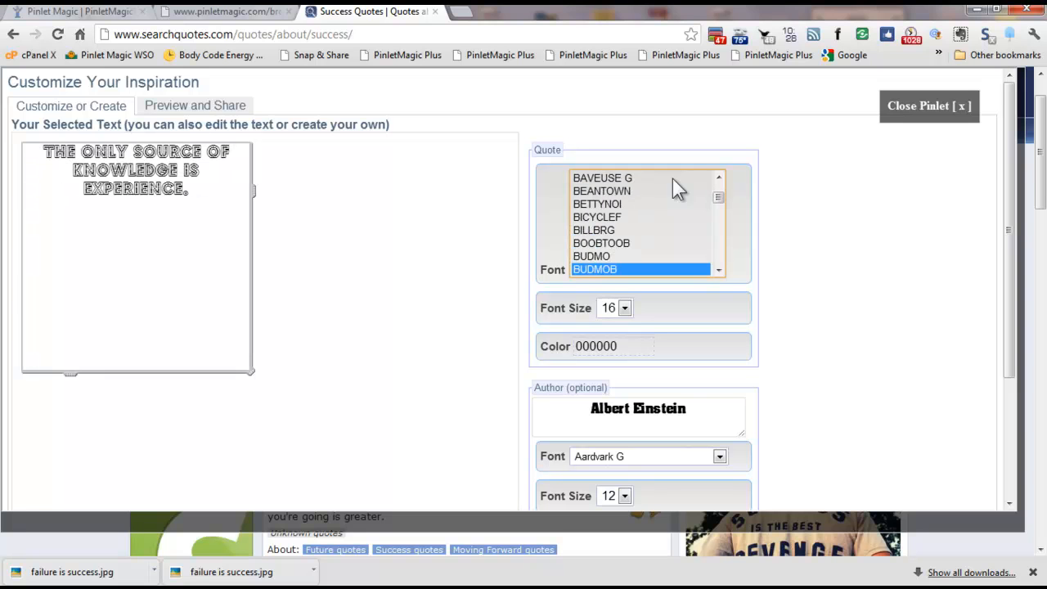
pyautogui.press('Down')
pyautogui.press('Down')
pyautogui.press('Down')
pyautogui.press('Down')
pyautogui.press('Down')
pyautogui.press('Down')
pyautogui.press('Down')
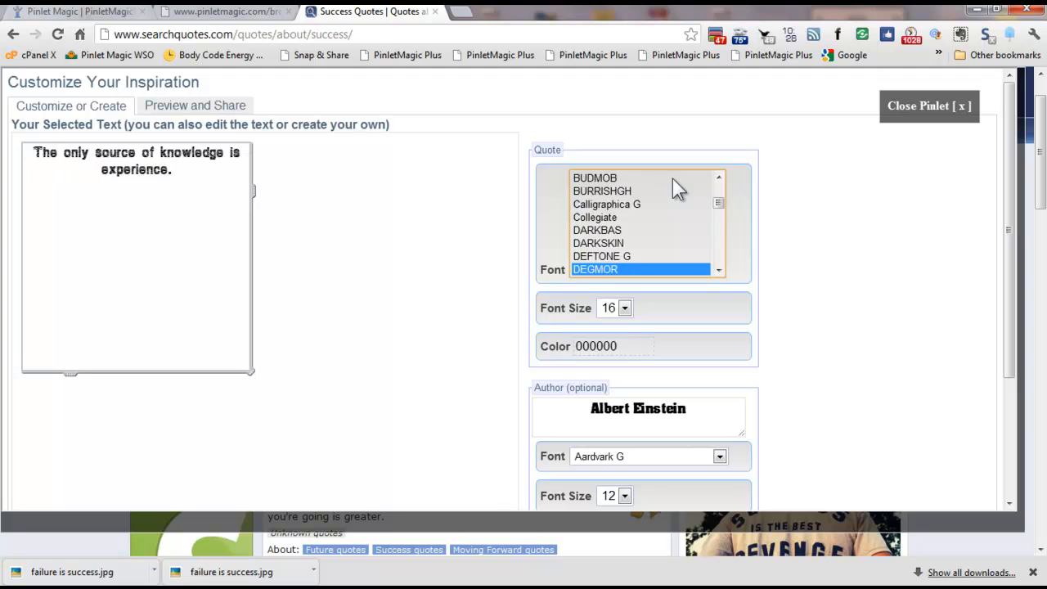
pyautogui.press('Down')
pyautogui.press('Down')
pyautogui.press('Down')
pyautogui.press('Down')
pyautogui.press('Down')
pyautogui.press('Down')
pyautogui.press('Down')
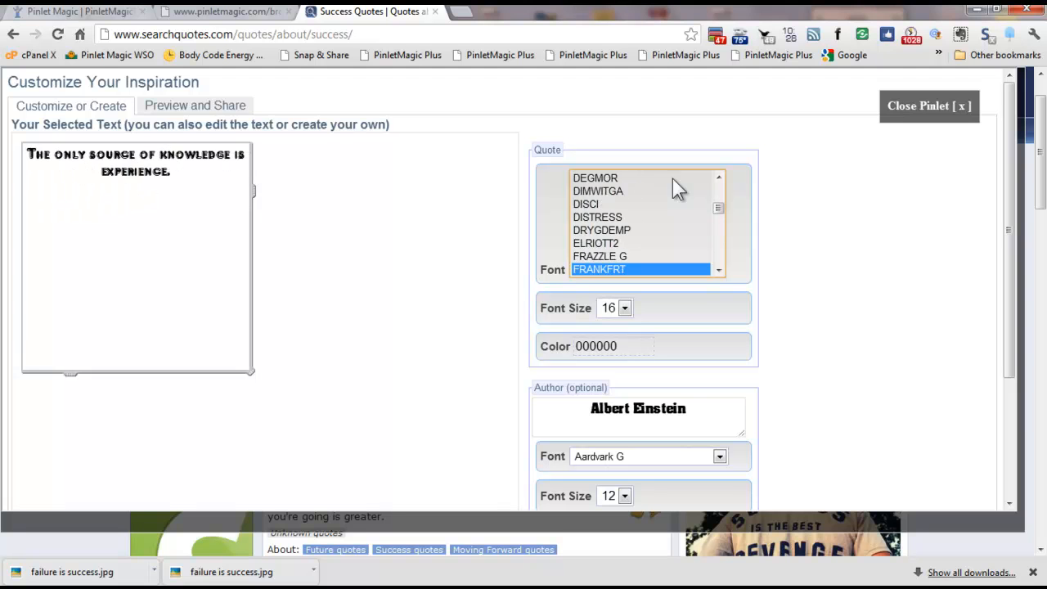
pyautogui.press('Down')
pyautogui.press('Down')
pyautogui.press('Down')
pyautogui.press('Down')
pyautogui.press('Down')
pyautogui.press('Down')
pyautogui.press('Down')
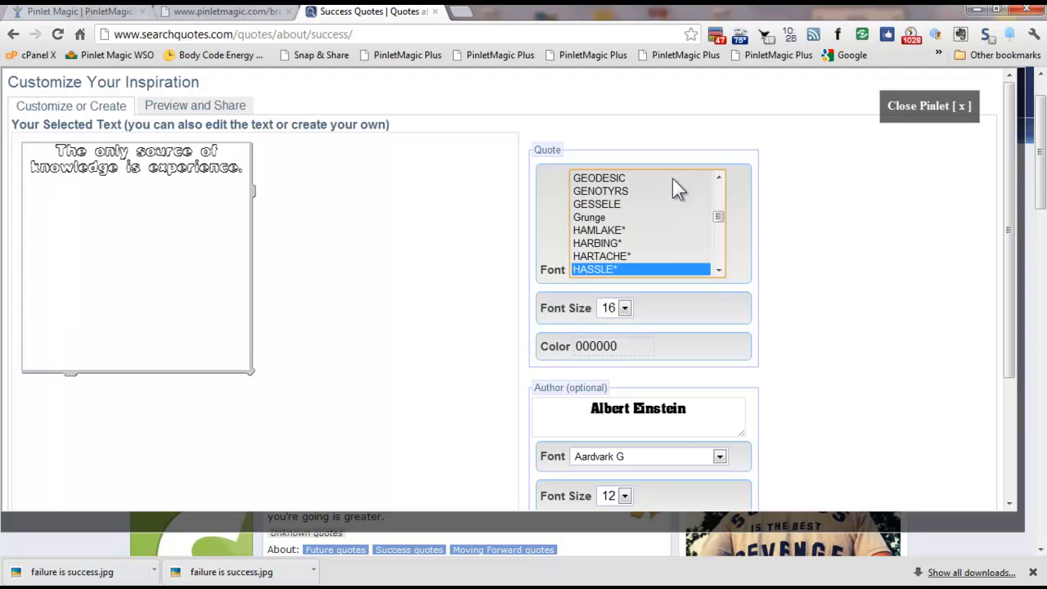
pyautogui.press('Down')
pyautogui.press('Down')
pyautogui.press('Down')
pyautogui.press('Down')
pyautogui.press('Down')
pyautogui.press('Down')
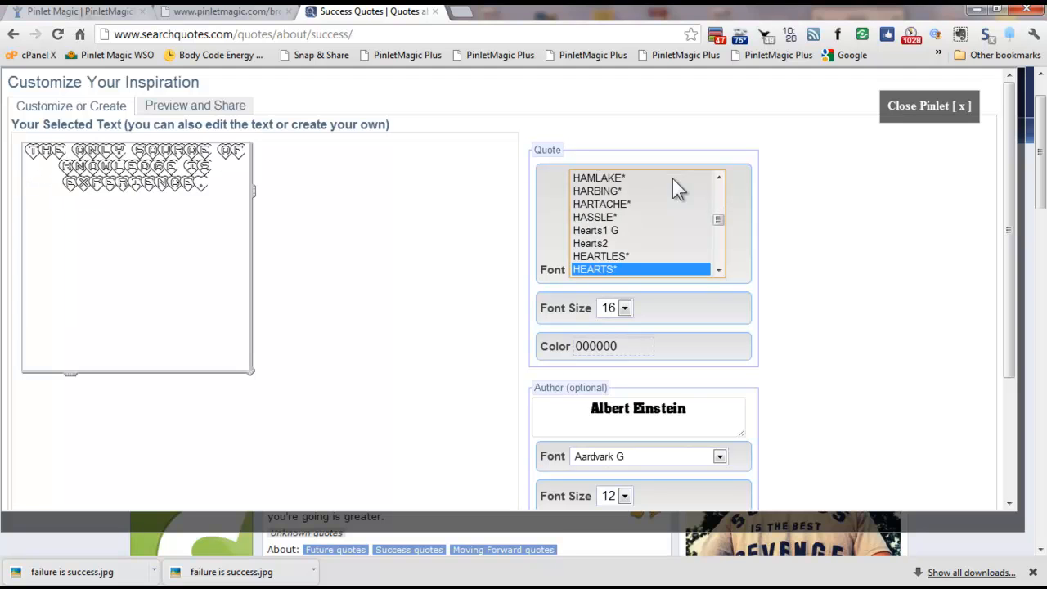
pyautogui.press('Down')
pyautogui.press('Down')
pyautogui.press('Down')
pyautogui.press('Down')
pyautogui.press('Down')
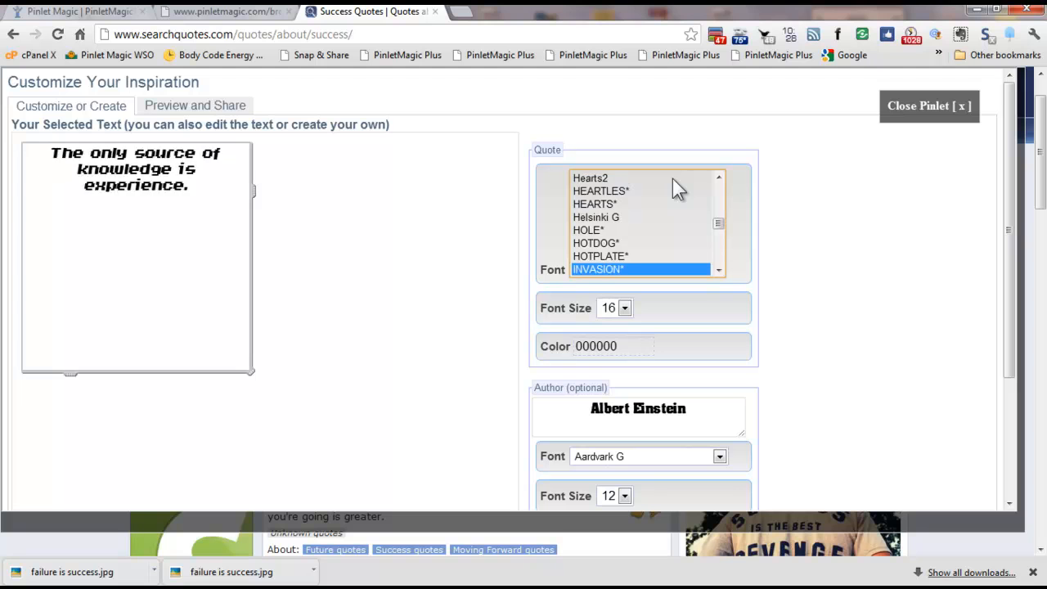
pyautogui.press('Down')
pyautogui.press('Down')
pyautogui.press('Down')
pyautogui.press('Down')
pyautogui.press('Down')
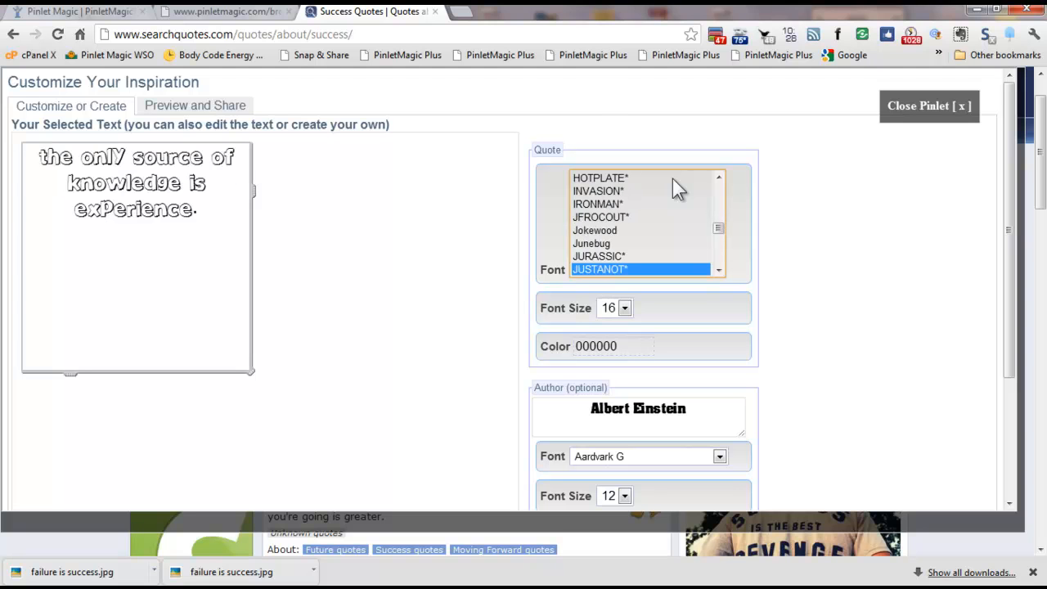
pyautogui.press('Down')
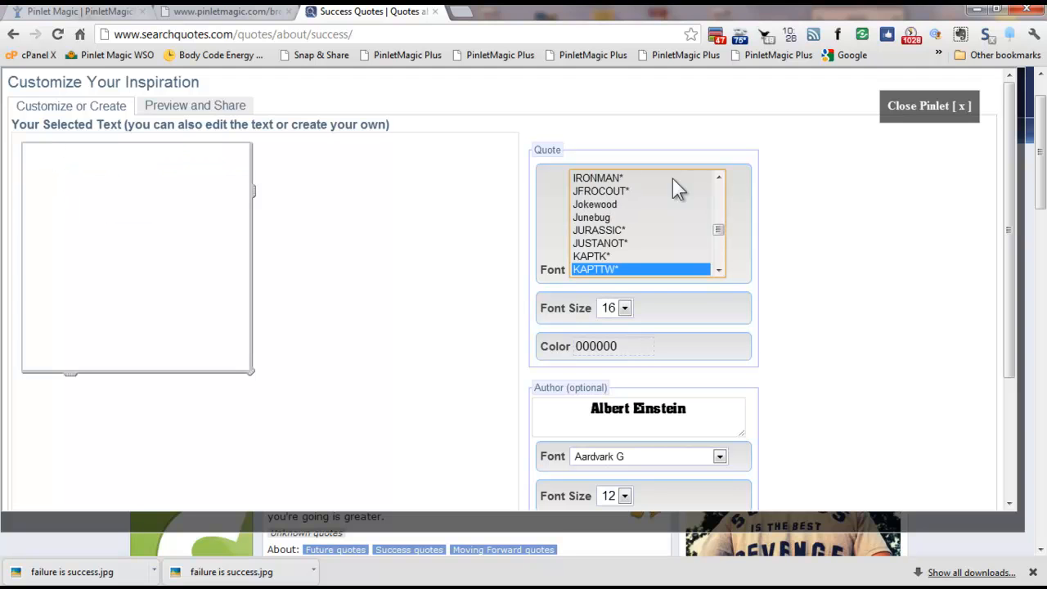
pyautogui.press('Down')
pyautogui.press('Down')
pyautogui.press('Down')
pyautogui.press('Down')
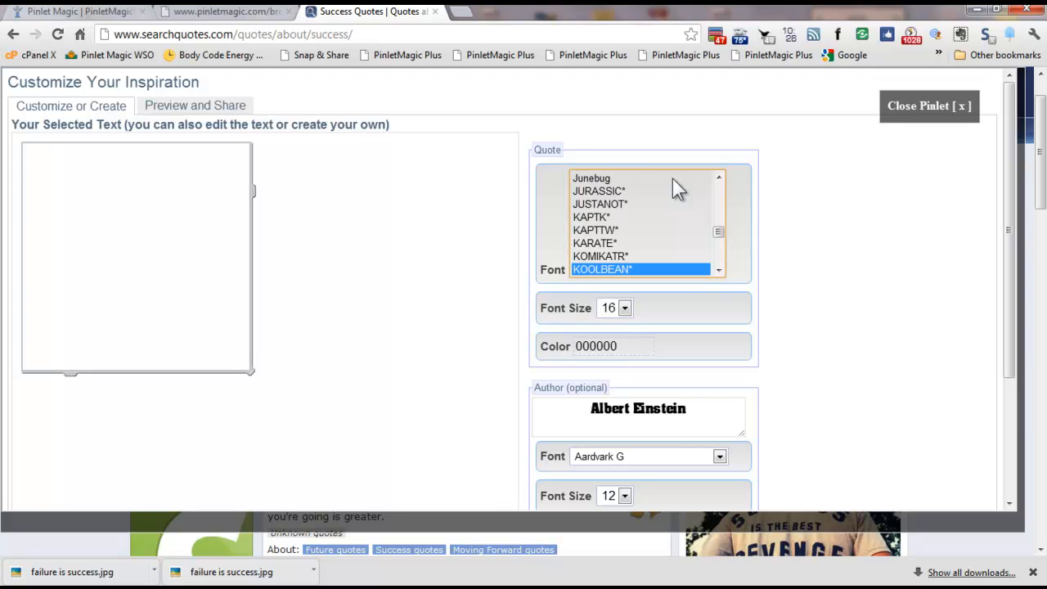
pyautogui.press('Down')
pyautogui.press('Down')
pyautogui.press('Down')
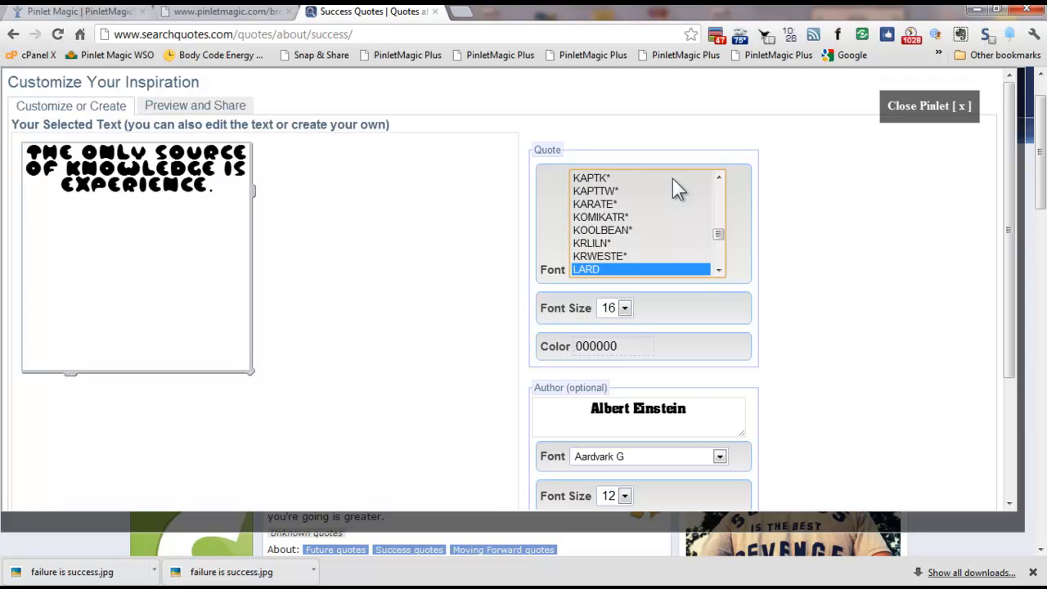
pyautogui.press('Down')
pyautogui.press('Down')
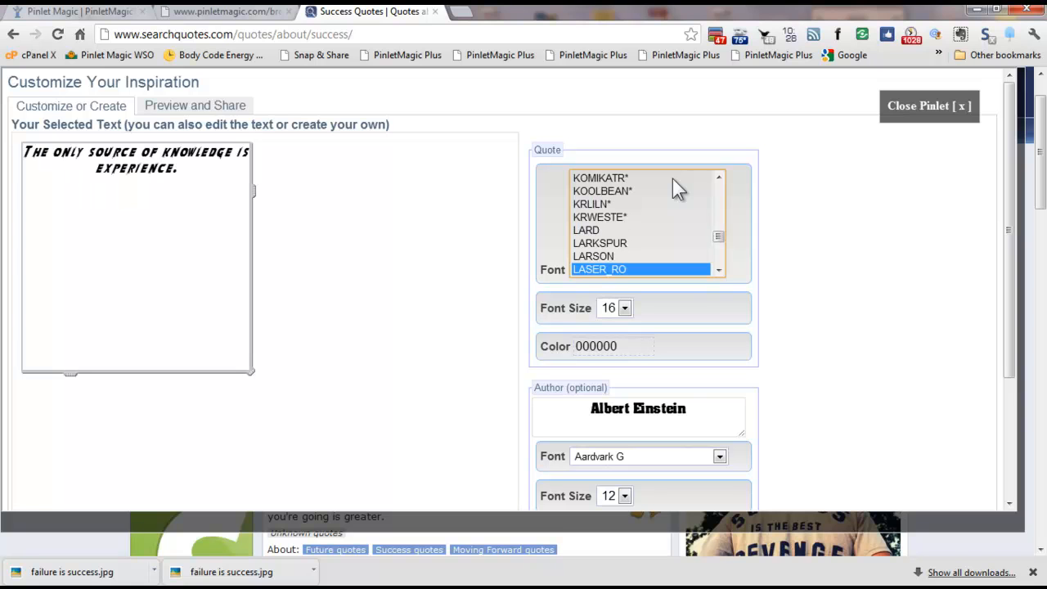
pyautogui.press('Down')
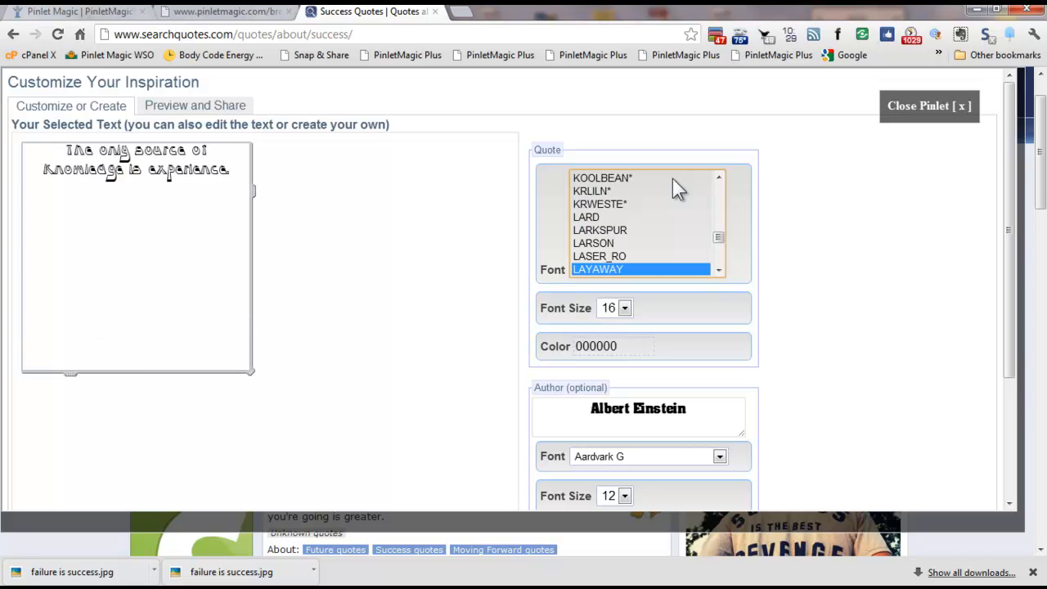
pyautogui.press('Down')
pyautogui.press('Down')
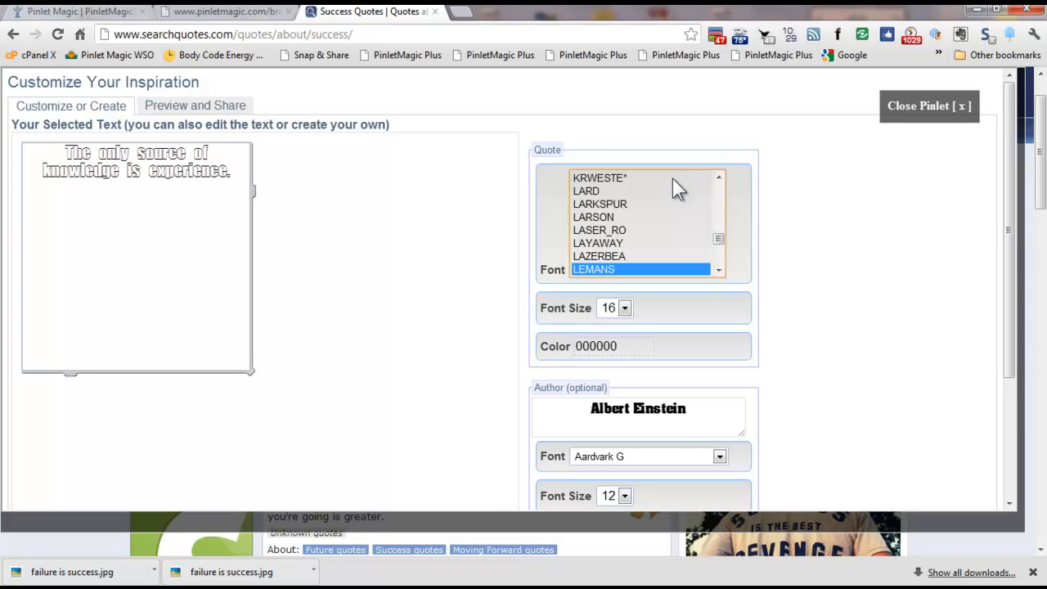
pyautogui.press('Down')
pyautogui.press('Down')
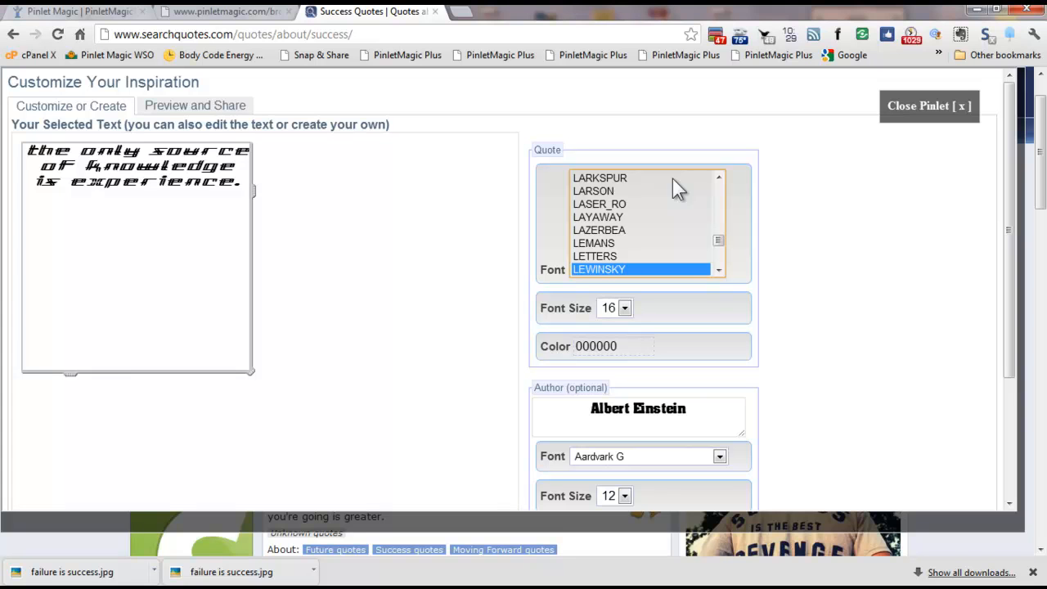
pyautogui.press('Down')
pyautogui.press('Down')
pyautogui.press('Down')
pyautogui.press('Down')
pyautogui.press('Down')
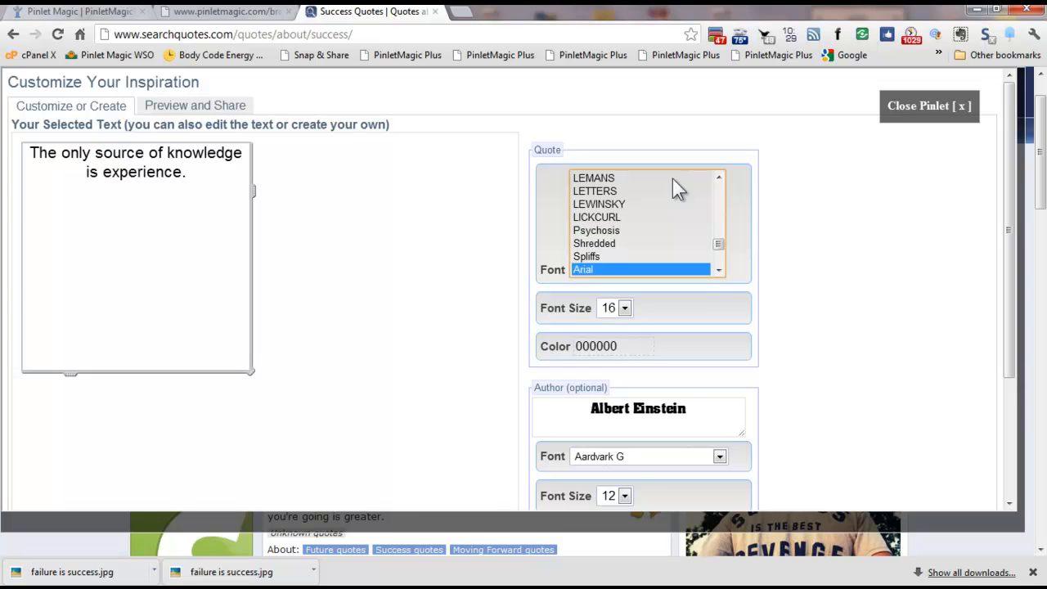
pyautogui.press('Down')
pyautogui.press('Down')
pyautogui.press('Down')
pyautogui.press('Down')
pyautogui.press('Down')
pyautogui.press('Down')
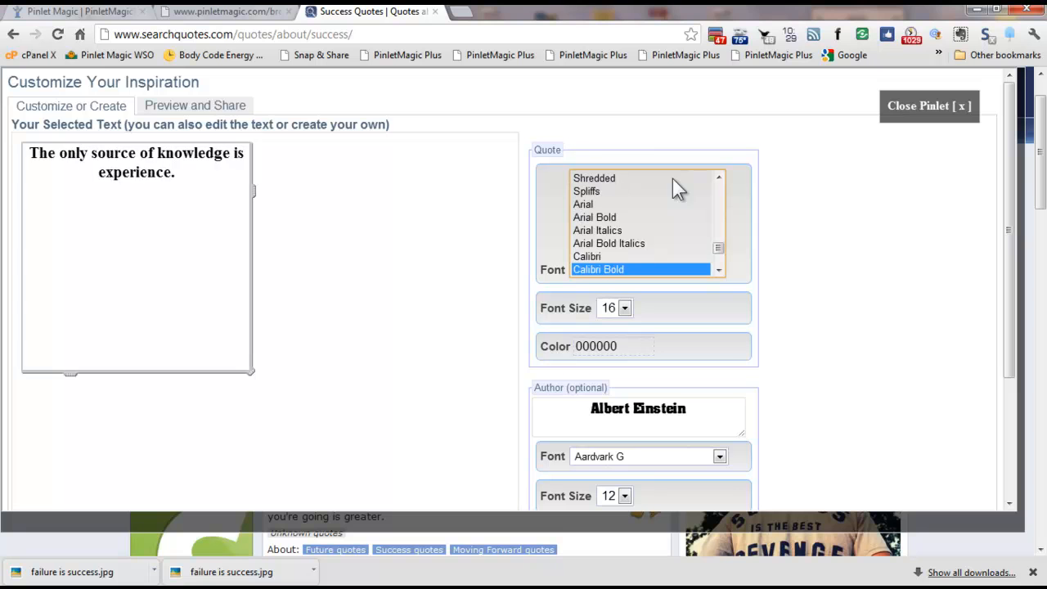
# Go back up through the fonts and set the quote's font to Aardvark G again
pyautogui.press('Up')
pyautogui.press('Up')
pyautogui.press('Up')
pyautogui.press('Up')
pyautogui.press('Up')
pyautogui.press('Up')
pyautogui.press('Up')
pyautogui.press('Up')
pyautogui.press('Up')
pyautogui.press('Up')
pyautogui.press('Up')
pyautogui.press('Up')
pyautogui.press('Up')
pyautogui.press('Up')
pyautogui.press('Up')
pyautogui.press('Up')
pyautogui.press('Up')
pyautogui.press('Up')
pyautogui.press('Up')
pyautogui.press('Up')
pyautogui.press('Up')
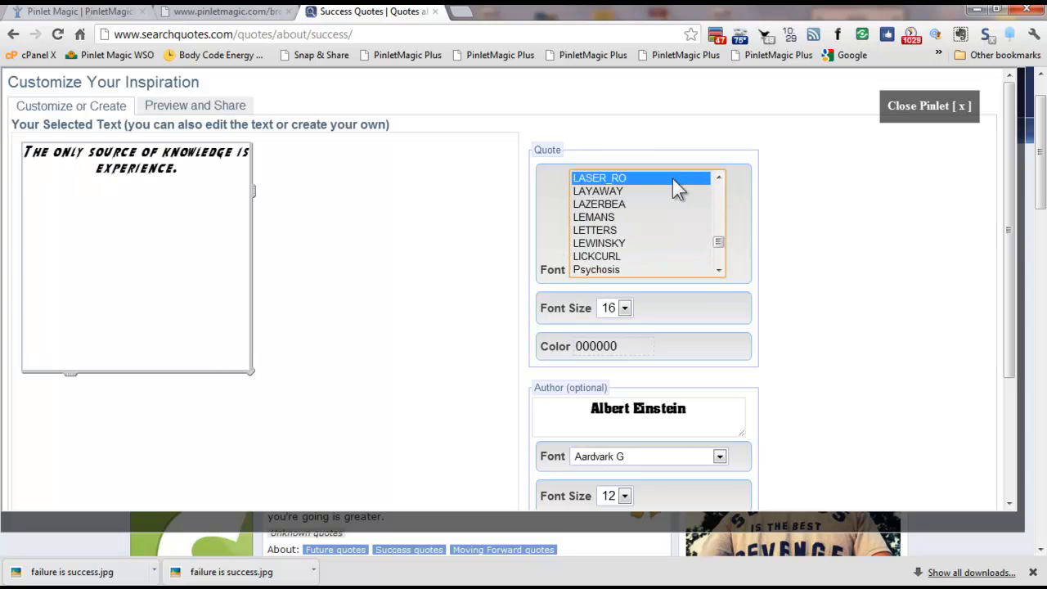
pyautogui.press('Up')
pyautogui.press('Up')
pyautogui.press('Up')
pyautogui.press('Up')
pyautogui.press('Up')
pyautogui.press('Up')
pyautogui.press('Up')
pyautogui.press('Up')
pyautogui.press('Up')
pyautogui.press('Up')
pyautogui.press('Up')
pyautogui.press('Up')
pyautogui.press('Up')
pyautogui.press('Up')
pyautogui.press('Up')
pyautogui.press('Up')
pyautogui.press('Up')
pyautogui.press('Up')
pyautogui.press('Up')
pyautogui.press('Up')
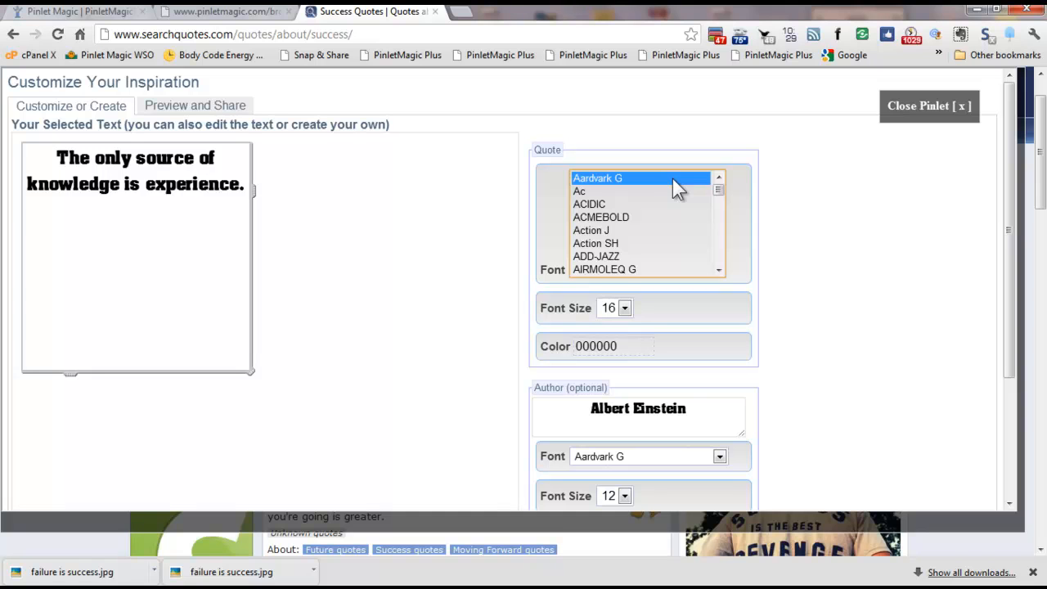
# Try the largest font size, 80, on the quote text
pyautogui.click(625, 309)
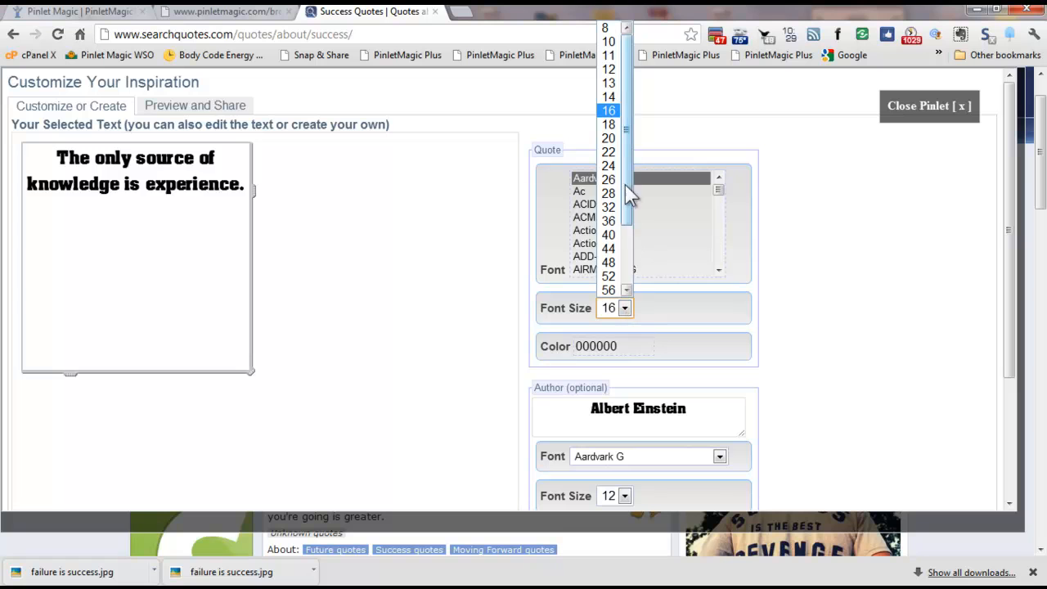
pyautogui.moveTo(630, 160); pyautogui.dragTo(196, 269)
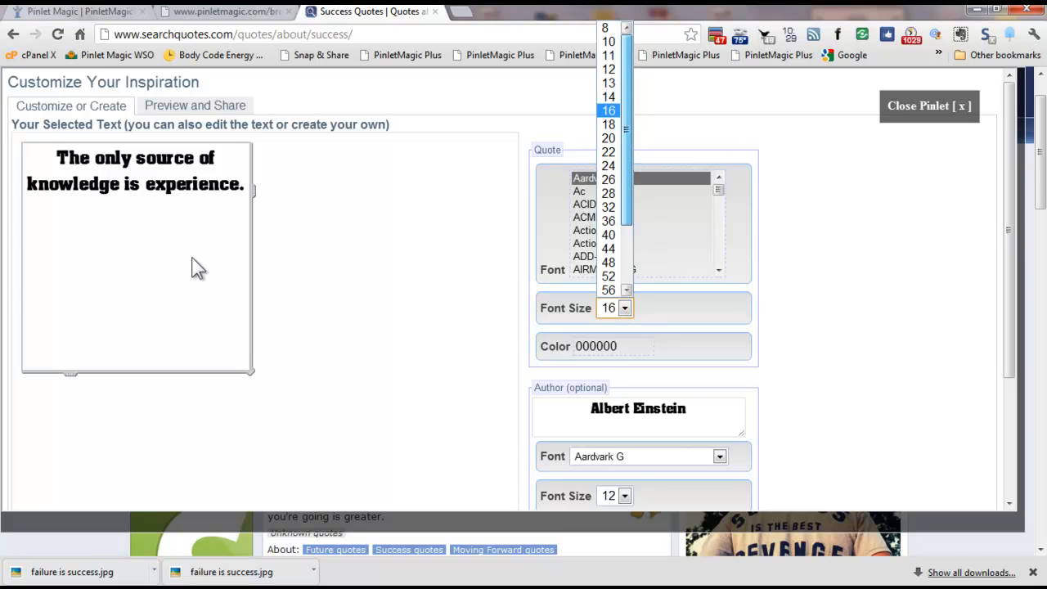
pyautogui.moveTo(356, 253); pyautogui.dragTo(612, 297)
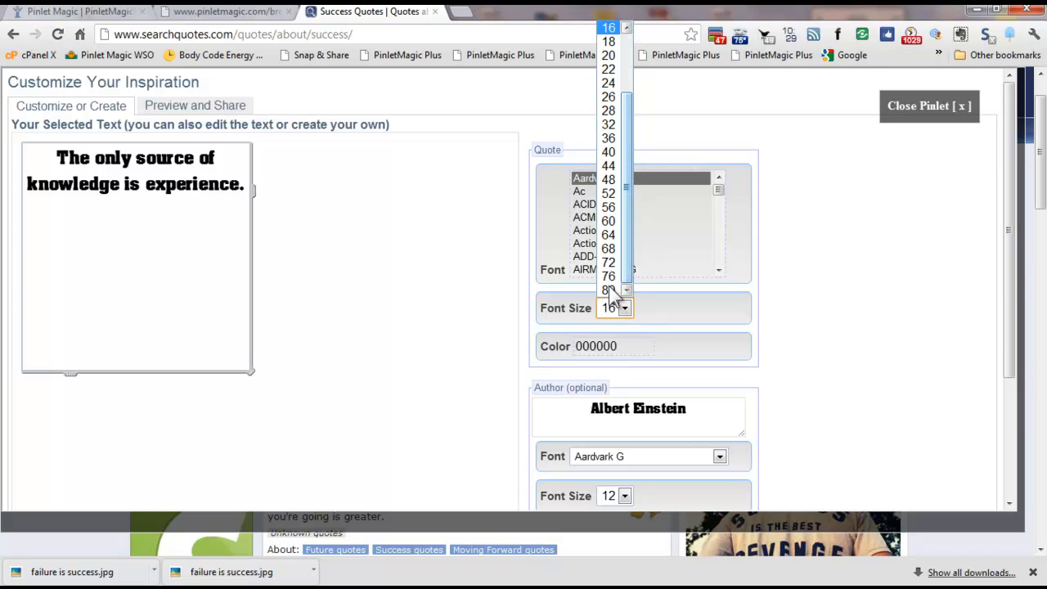
pyautogui.click(610, 291)
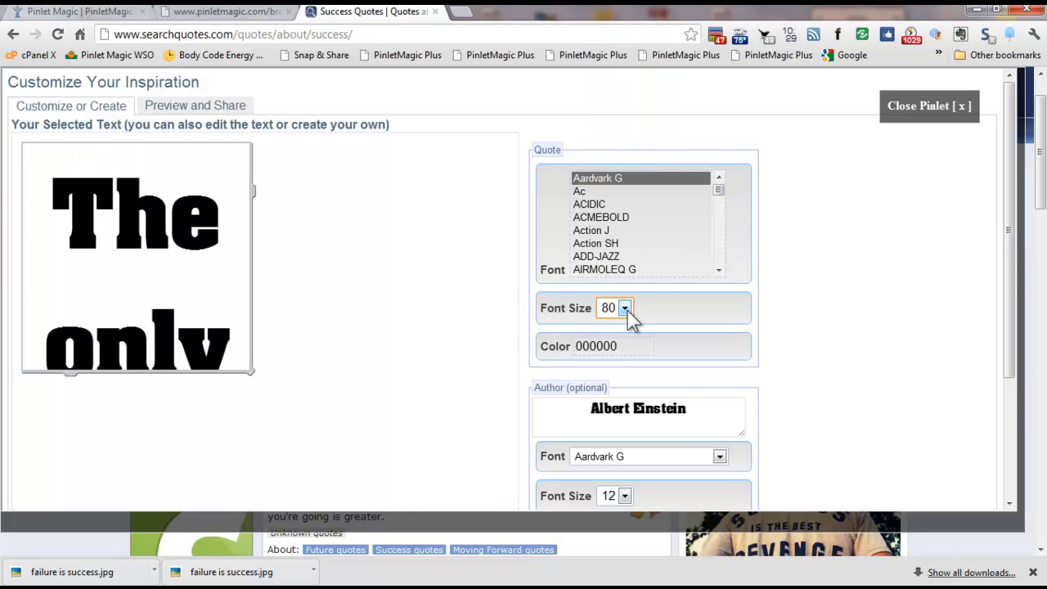
# Reduce the quote's font size, trying 32 before settling on 26
pyautogui.click(625, 308)
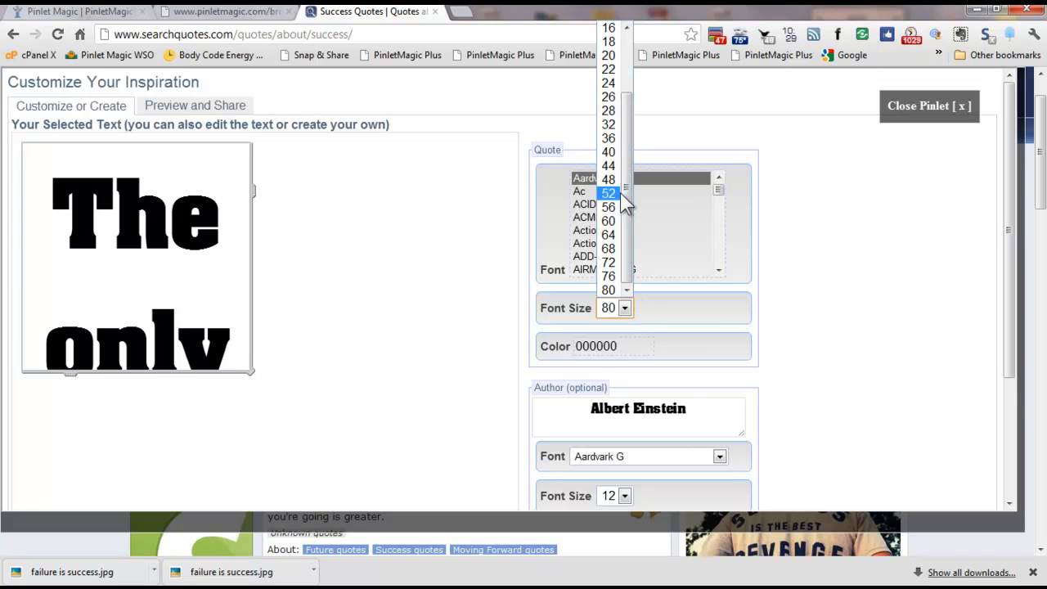
pyautogui.click(608, 125)
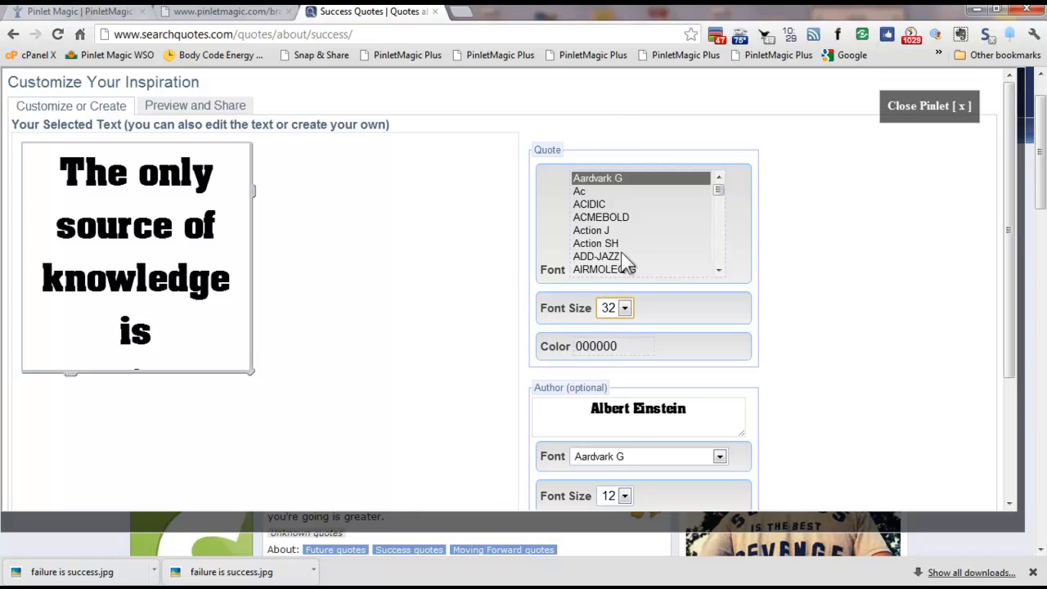
pyautogui.click(626, 309)
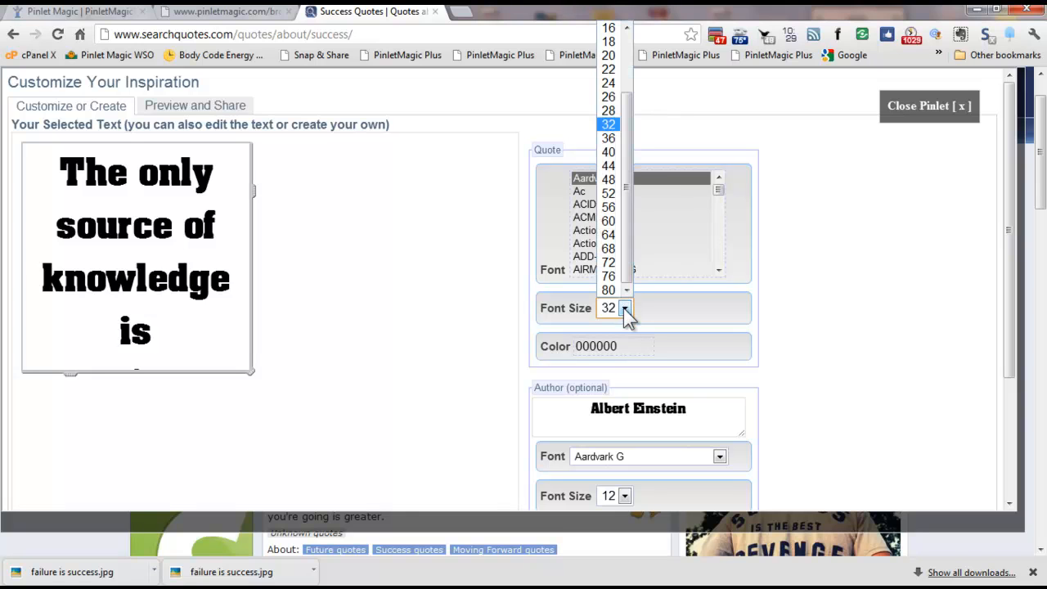
pyautogui.click(608, 100)
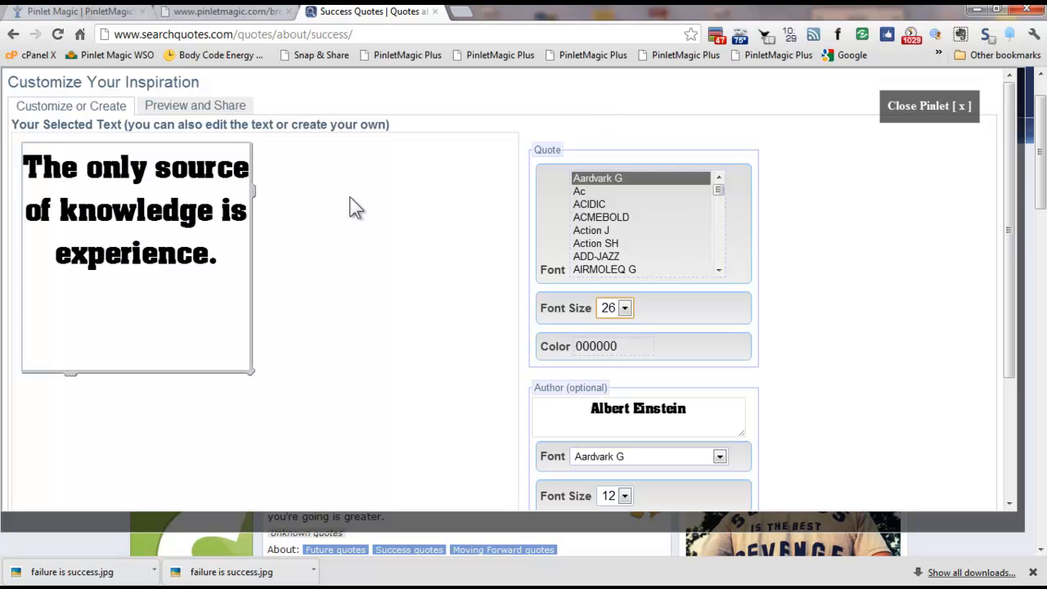
# Widen the quote's text box by roughly a quarter and shorten its height slightly, leaving a little space beneath the text
pyautogui.moveTo(251, 189); pyautogui.dragTo(317, 188)
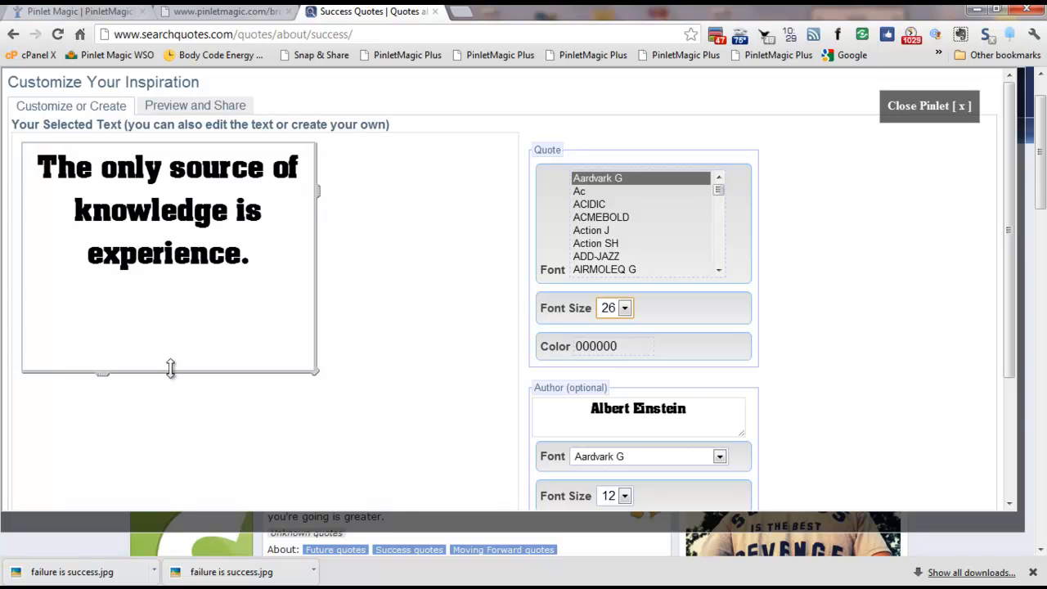
pyautogui.moveTo(170, 372); pyautogui.dragTo(194, 341)
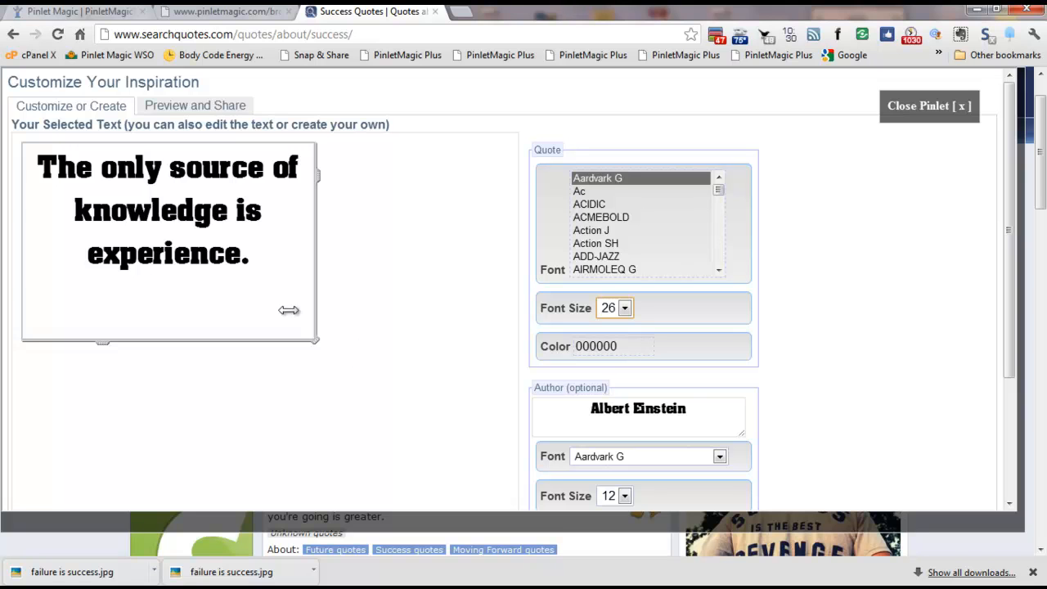
# Change the quote text's color to a deep blue, 2b09b3
pyautogui.click(643, 350)
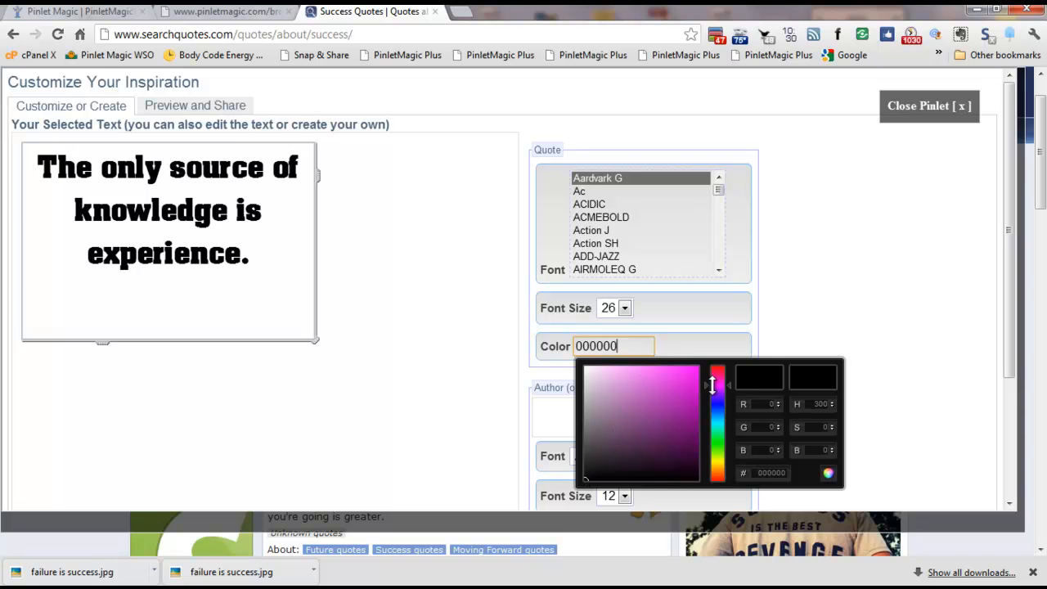
pyautogui.moveTo(585, 477)
pyautogui.mouseDown()
pyautogui.moveTo(660, 400)
pyautogui.moveTo(680, 399)
pyautogui.moveTo(634, 393)
pyautogui.moveTo(707, 359)
pyautogui.moveTo(696, 400)
pyautogui.moveTo(697, 362)
pyautogui.moveTo(662, 364)
pyautogui.moveTo(698, 390)
pyautogui.moveTo(706, 346)
pyautogui.moveTo(718, 386)
pyautogui.moveTo(719, 366)
pyautogui.moveTo(723, 494)
pyautogui.moveTo(720, 363)
pyautogui.moveTo(718, 400)
pyautogui.moveTo(692, 378)
pyautogui.moveTo(694, 399)
pyautogui.mouseUp()
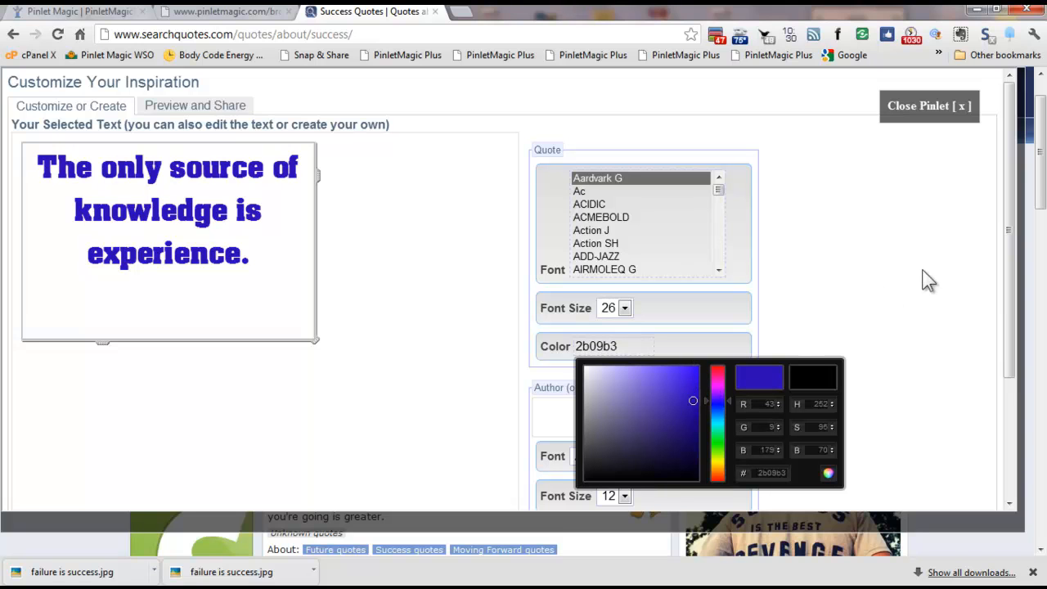
pyautogui.click(930, 291)
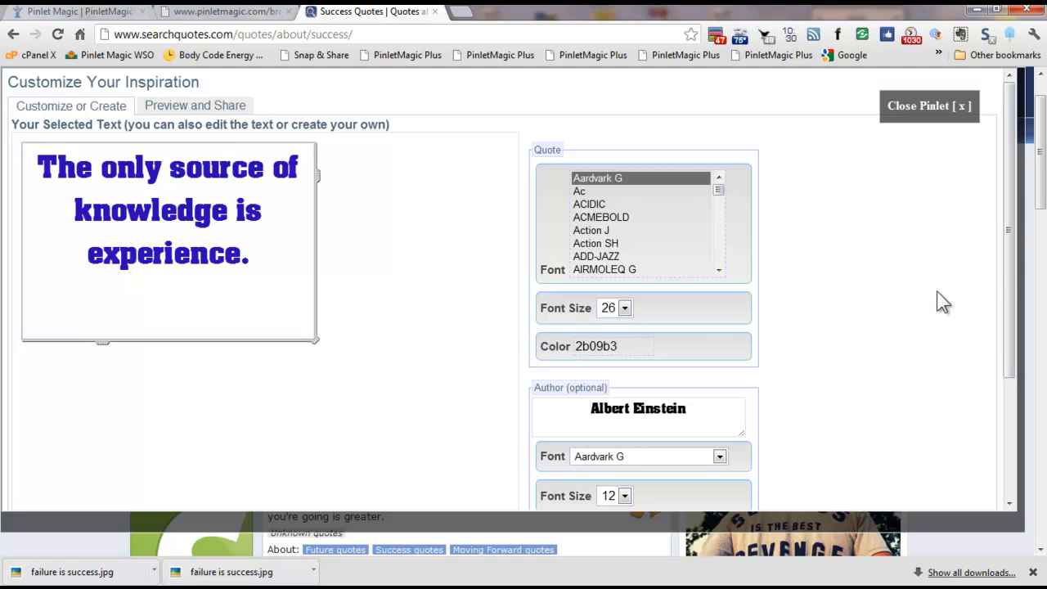
# Copy the quote's color code 2b09b3 and use it as the author text's color
pyautogui.moveTo(1009, 274); pyautogui.dragTo(998, 306)
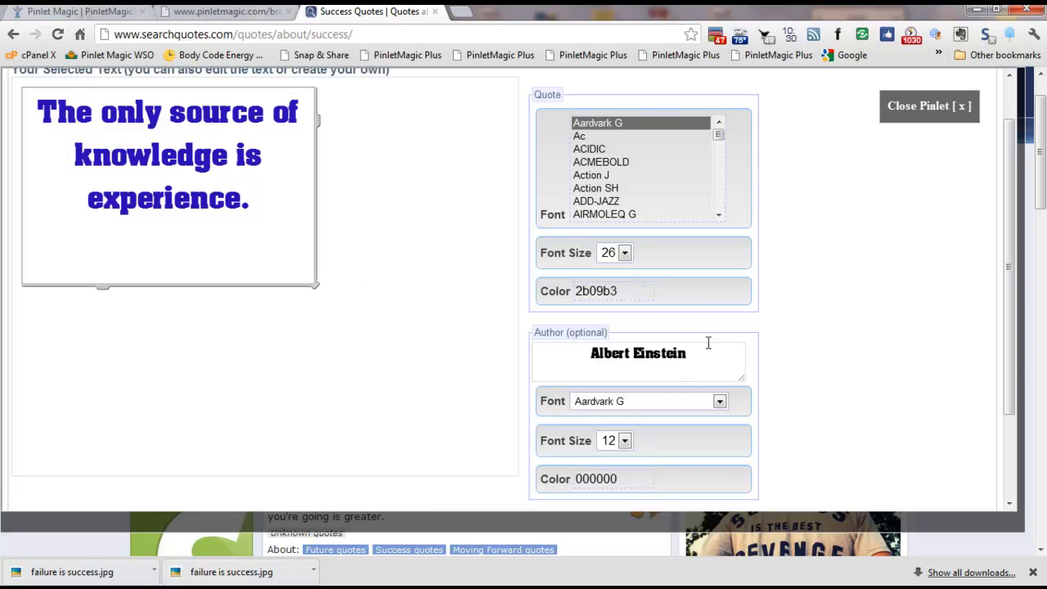
pyautogui.moveTo(620, 291); pyautogui.dragTo(572, 292)
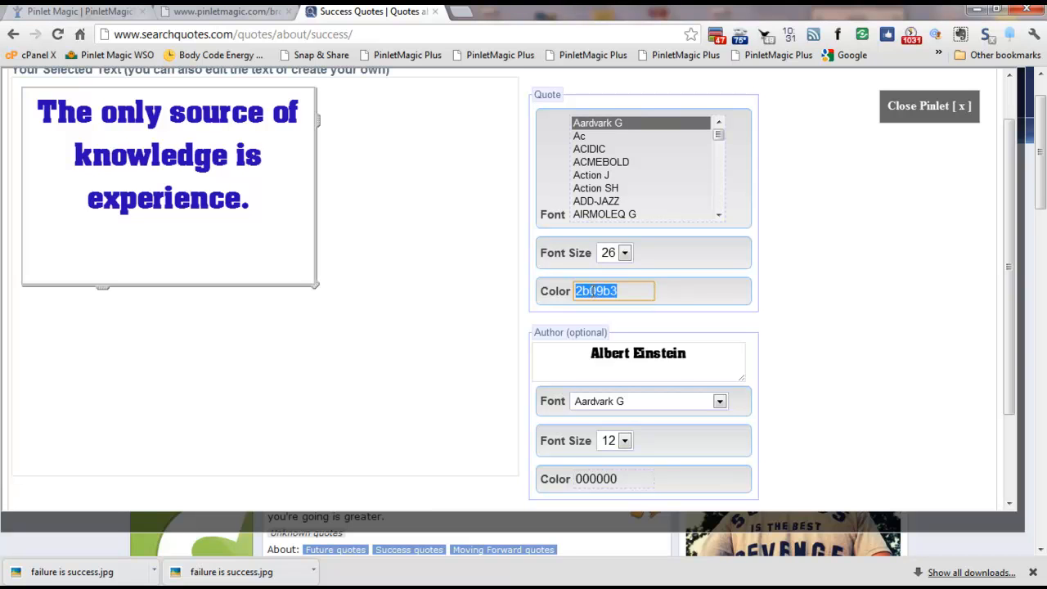
pyautogui.rightClick(594, 290)
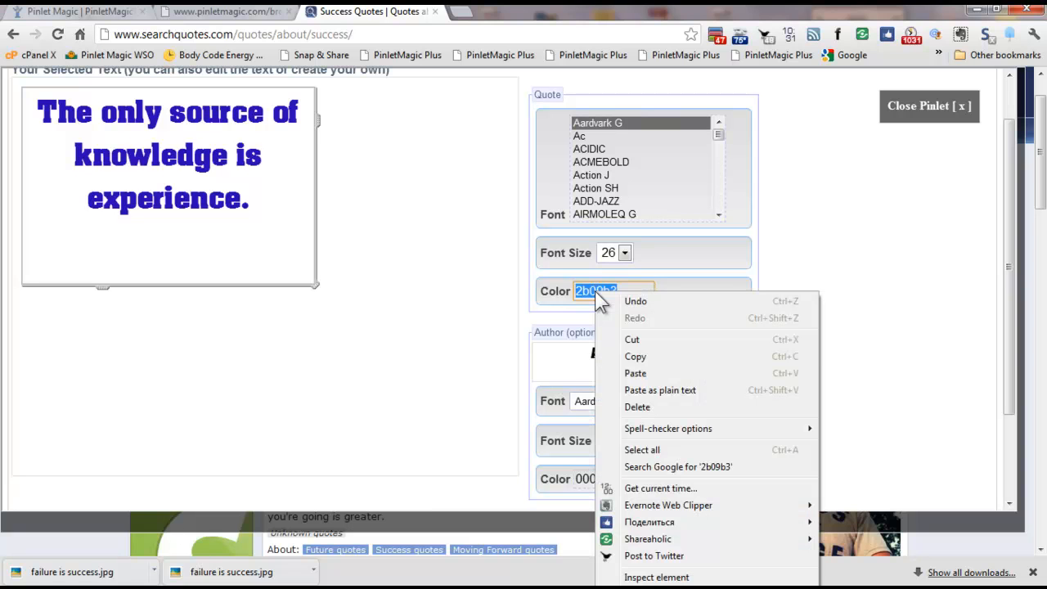
pyautogui.click(635, 362)
pyautogui.moveTo(620, 478); pyautogui.dragTo(568, 479)
pyautogui.hotkey('ctrl', 'v')
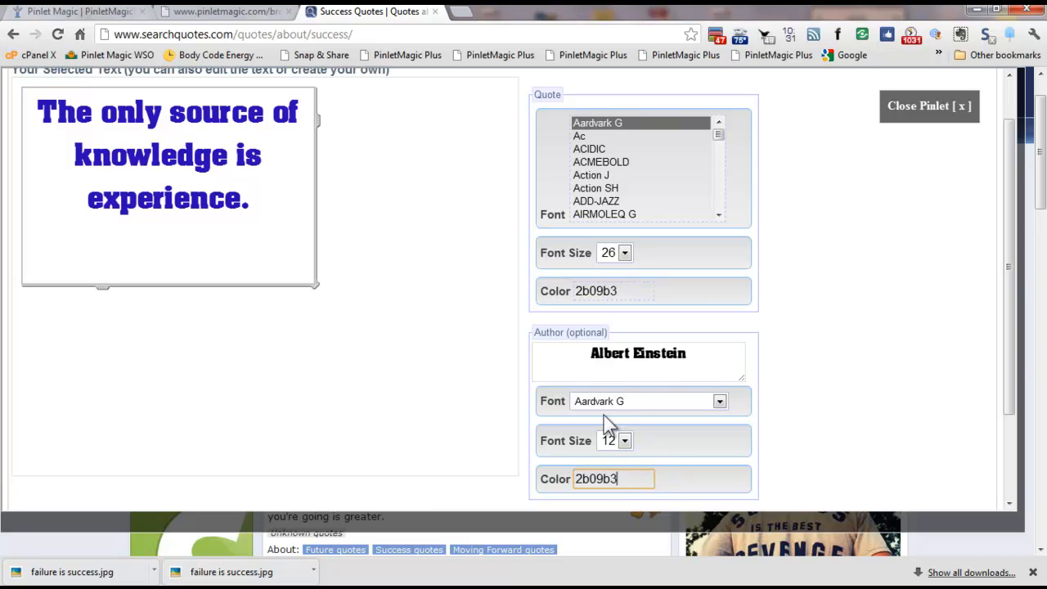
# Enlarge the author text to font size 16, trying 14 first, and preview the graphic
pyautogui.click(624, 441)
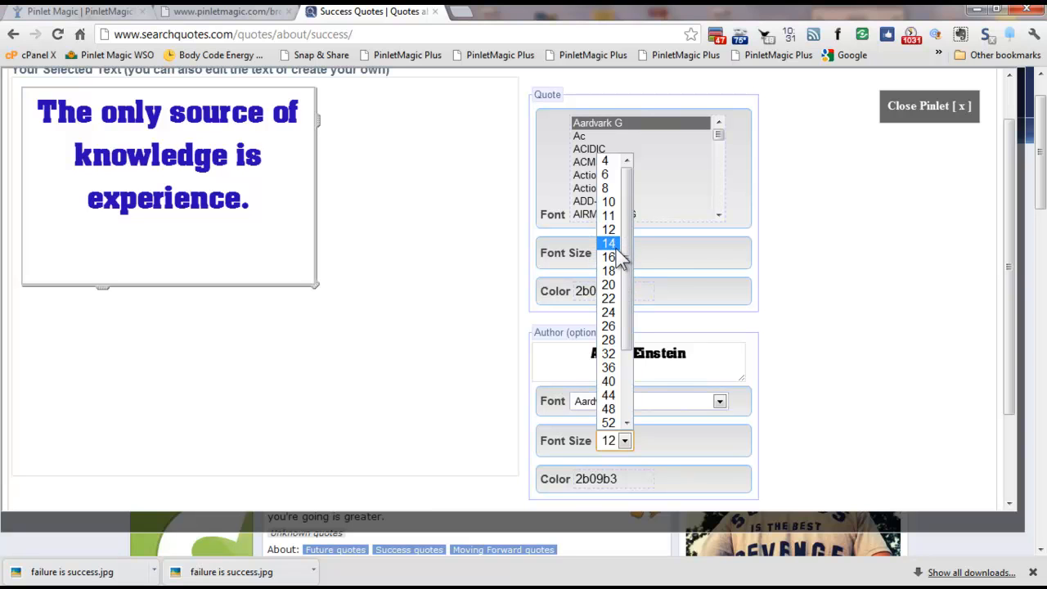
pyautogui.click(619, 245)
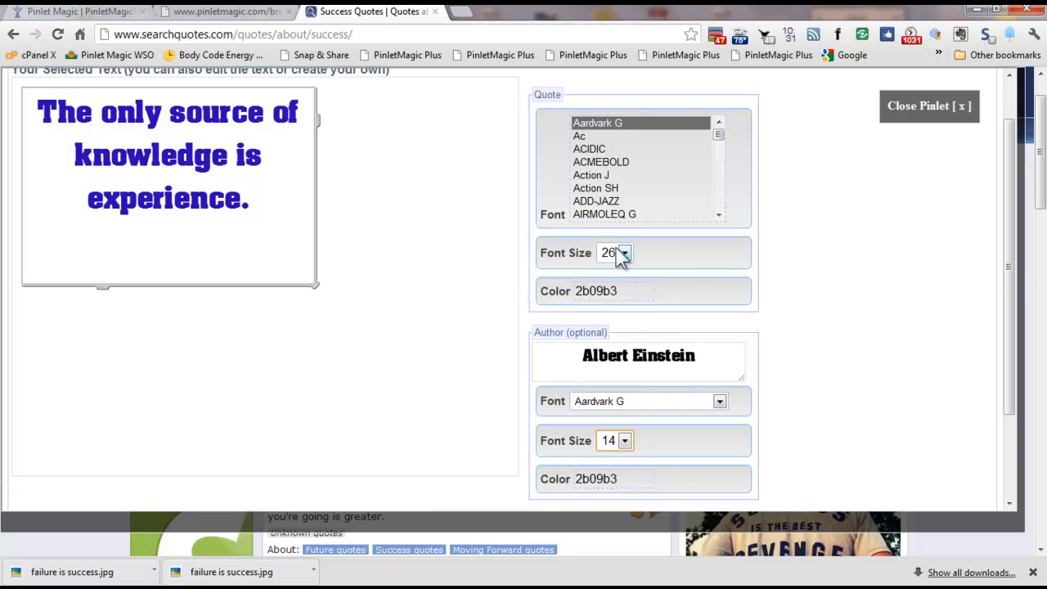
pyautogui.click(625, 442)
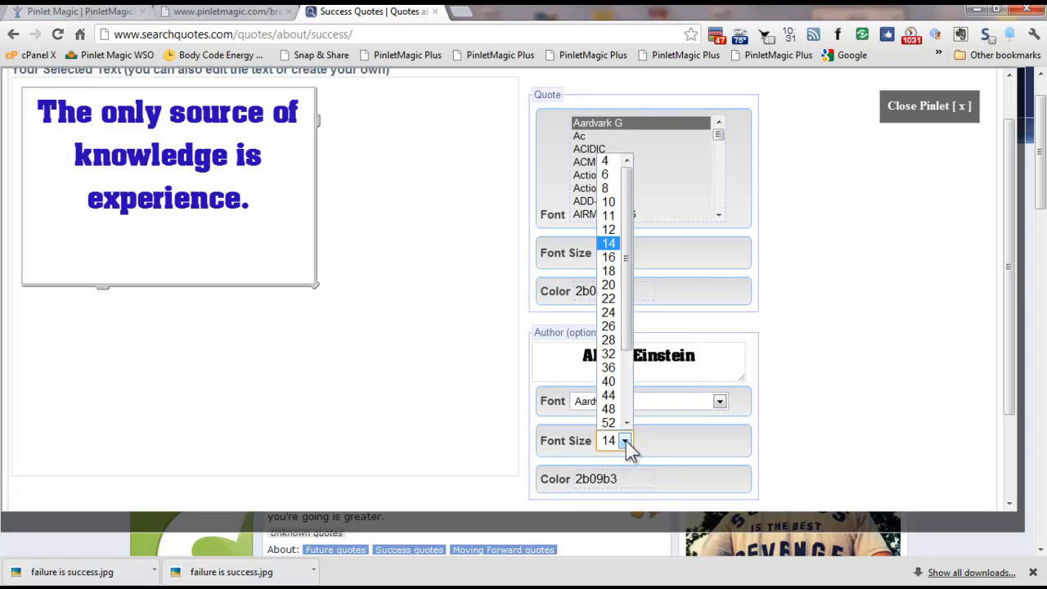
pyautogui.click(611, 260)
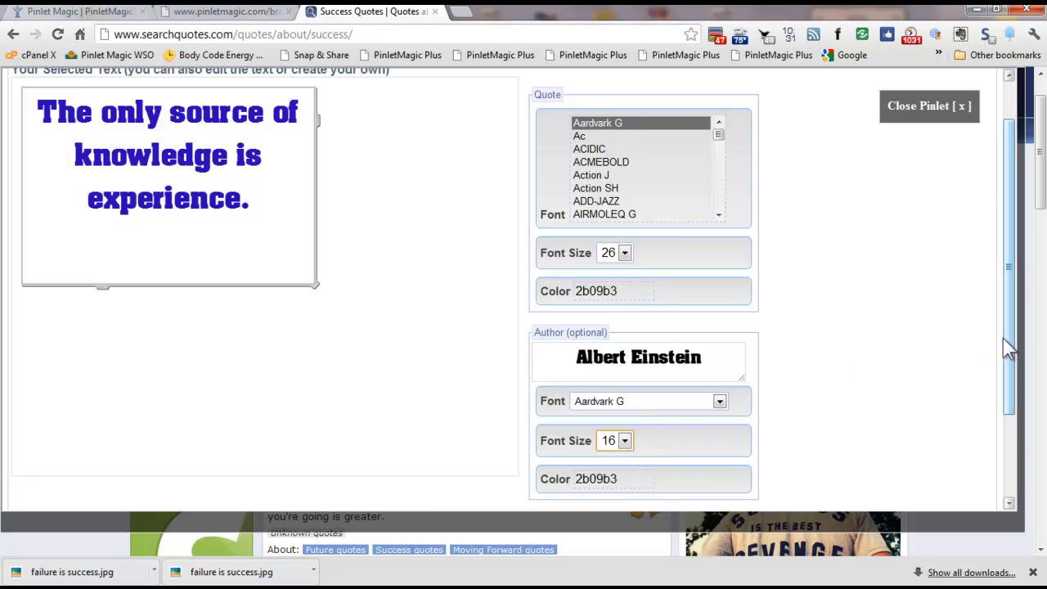
pyautogui.scroll(2, 1009, 348)
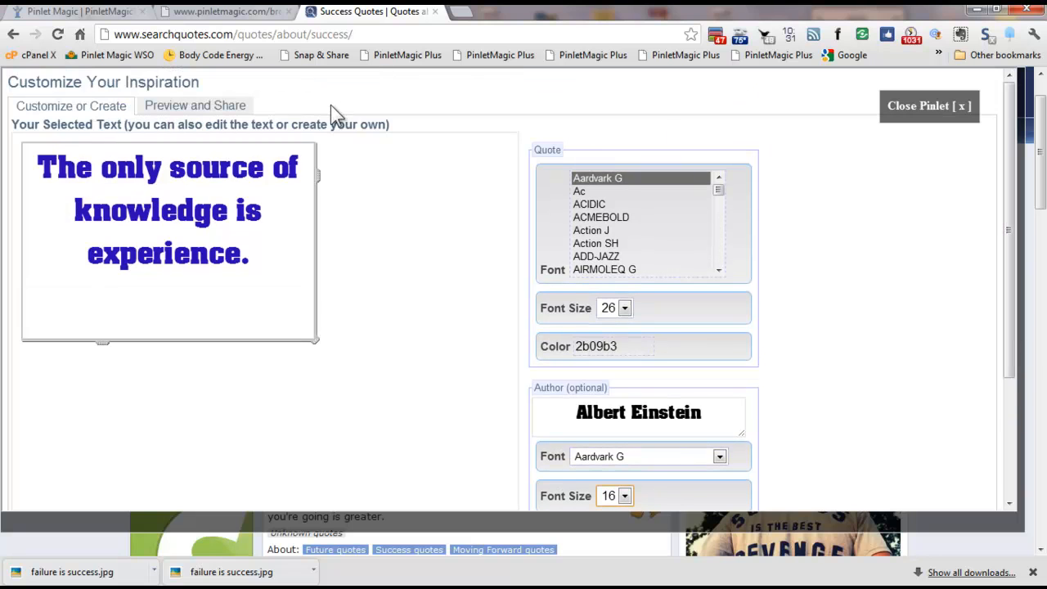
pyautogui.click(217, 115)
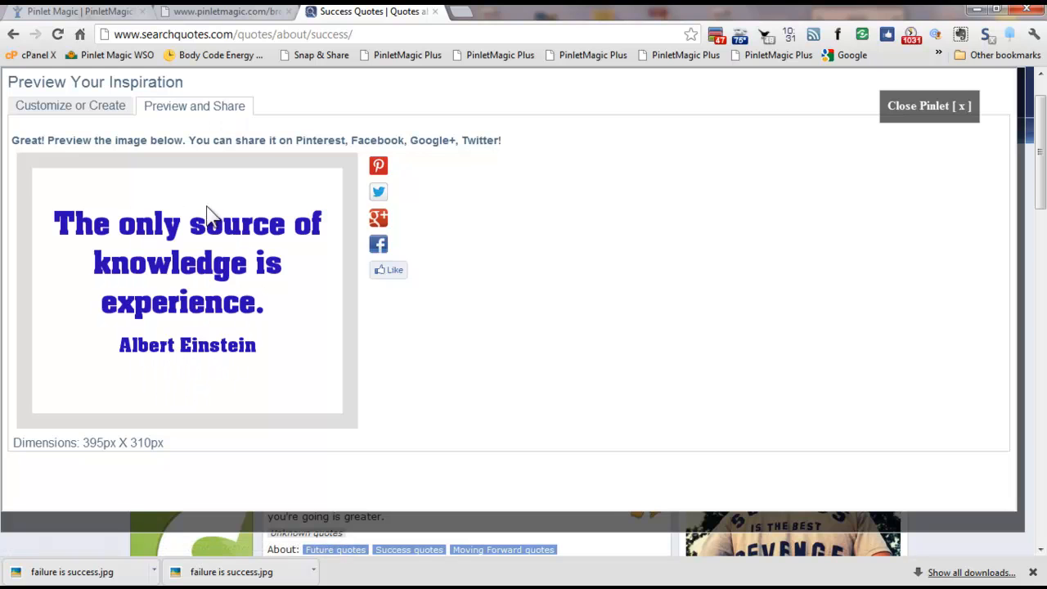
# Add a double dash in front of Albert Einstein in the author text and preview the graphic again
pyautogui.click(87, 111)
pyautogui.click(577, 413)
pyautogui.write('--Albert Einstein')
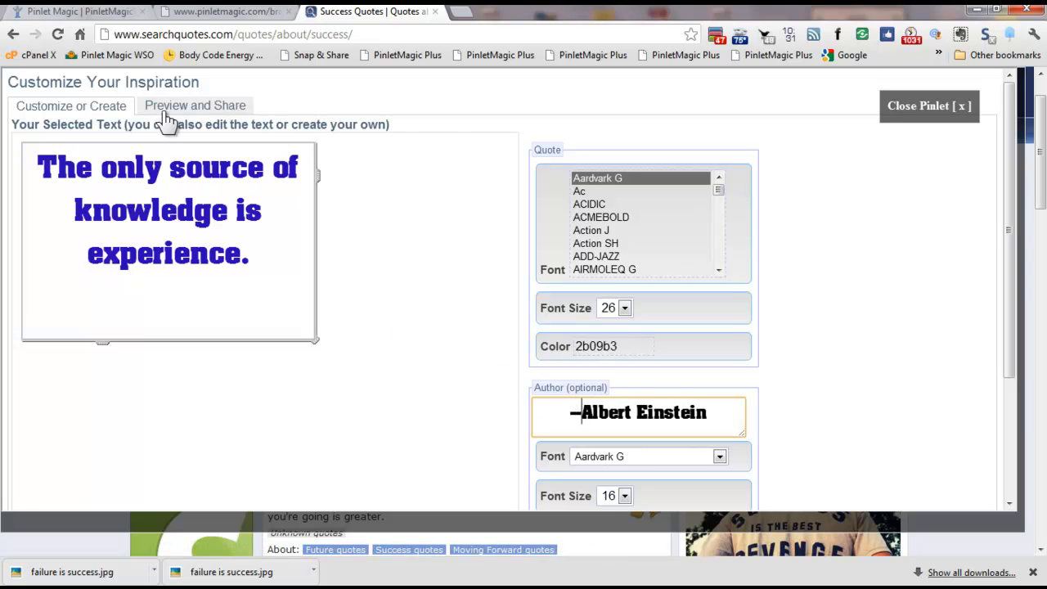
pyautogui.click(164, 112)
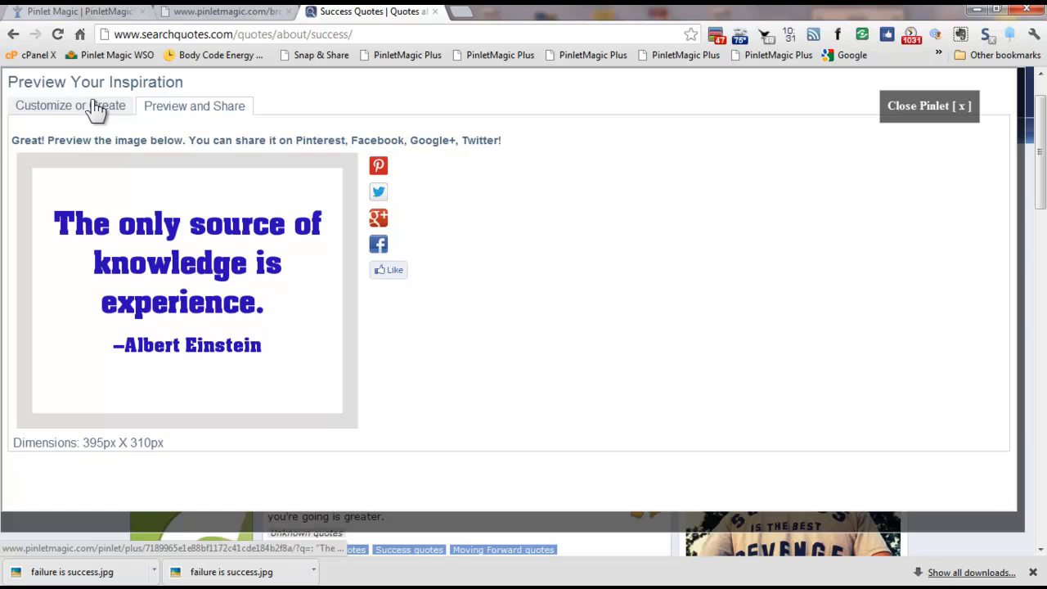
# Try a solid background color for the graphic, adjusting the shade to a soft yellow, fff475
pyautogui.click(96, 111)
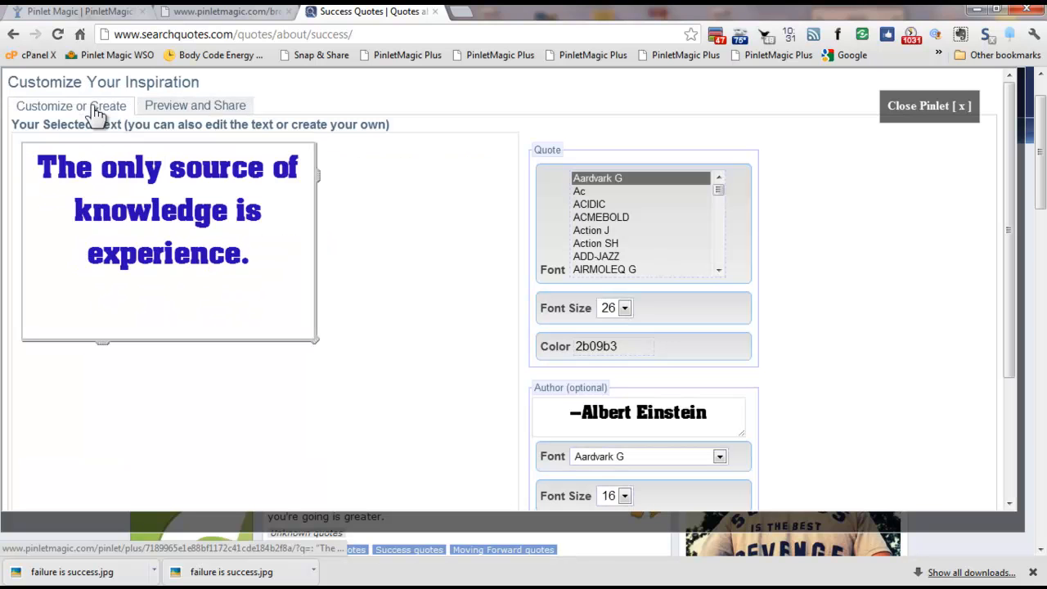
pyautogui.moveTo(1012, 276); pyautogui.dragTo(1006, 402)
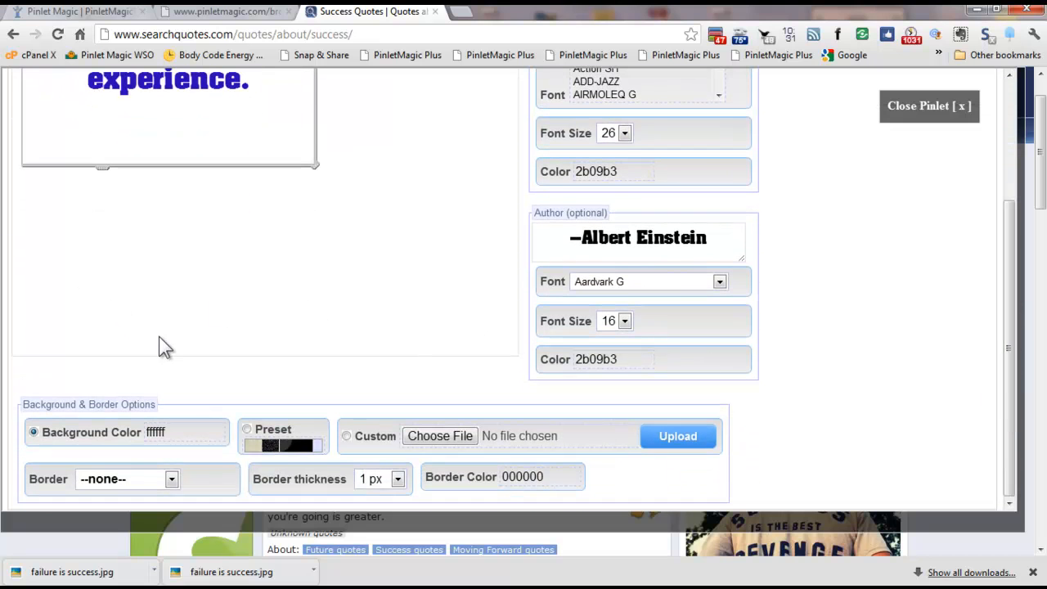
pyautogui.click(203, 431)
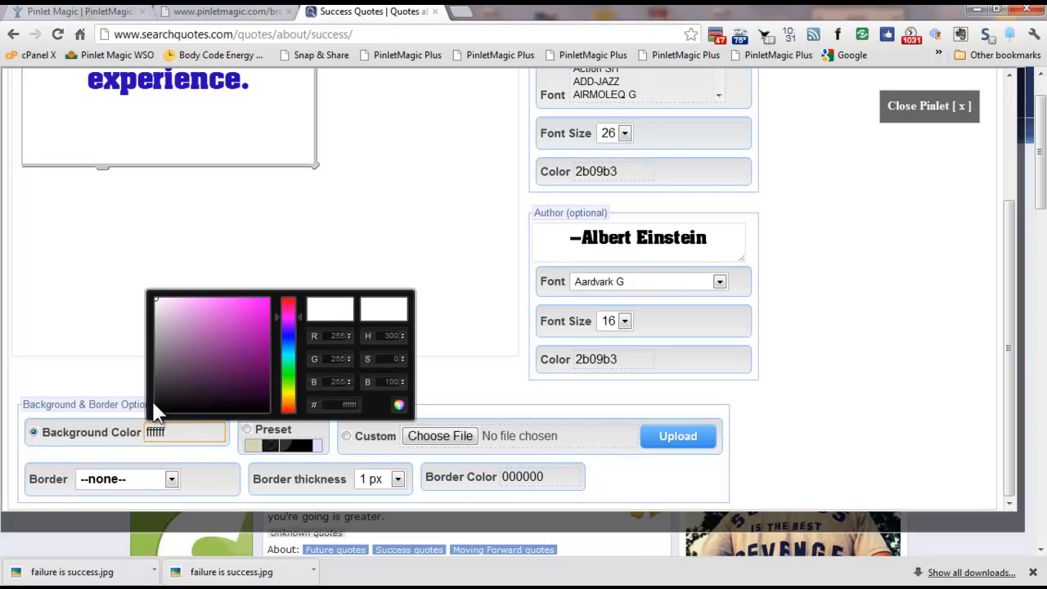
pyautogui.moveTo(164, 300); pyautogui.dragTo(286, 391)
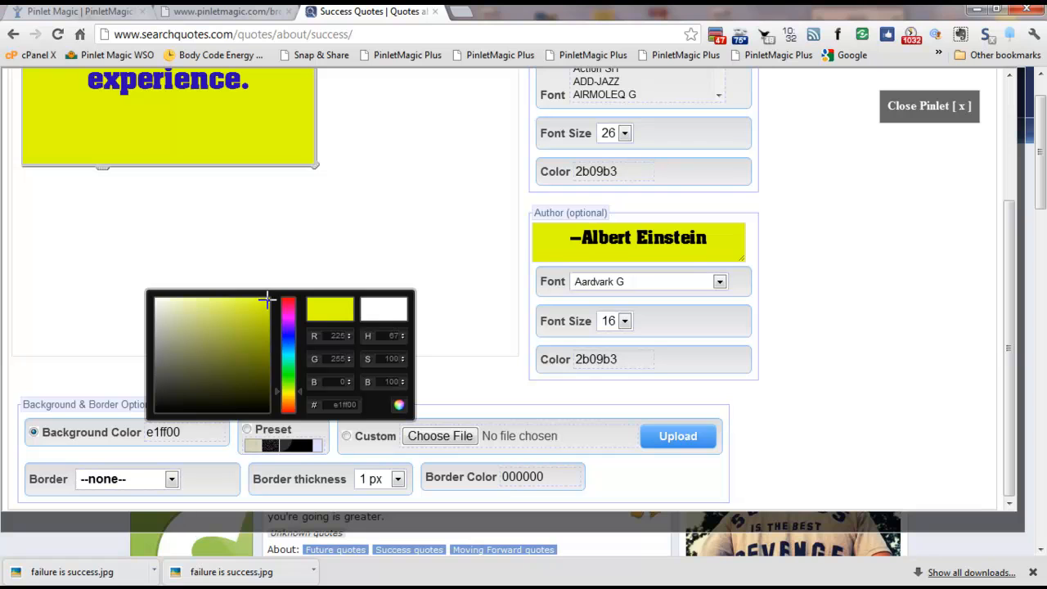
pyautogui.moveTo(270, 297); pyautogui.dragTo(217, 275)
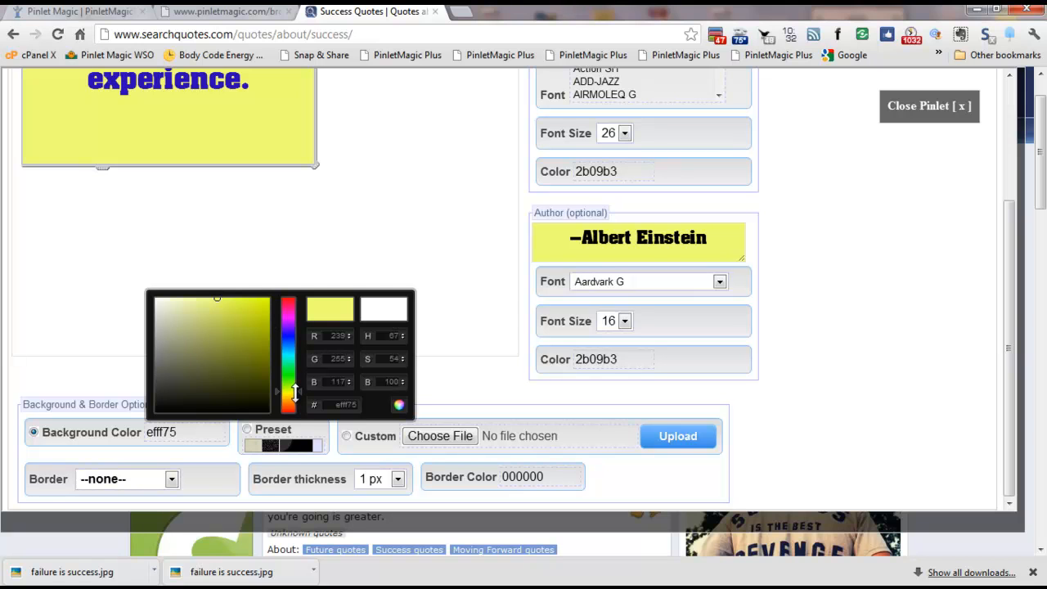
pyautogui.moveTo(295, 392); pyautogui.dragTo(295, 396)
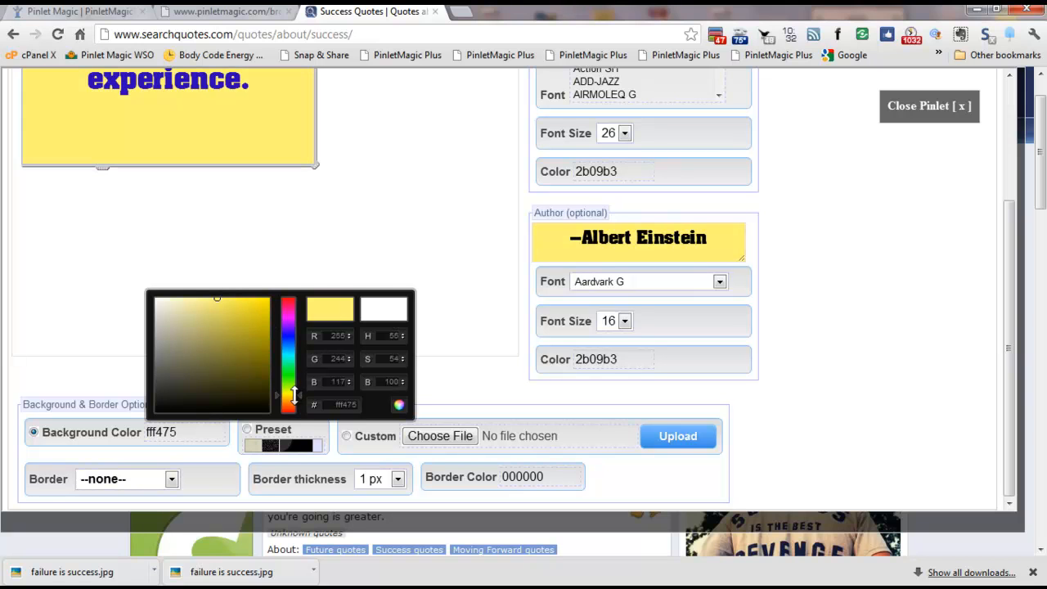
pyautogui.click(395, 242)
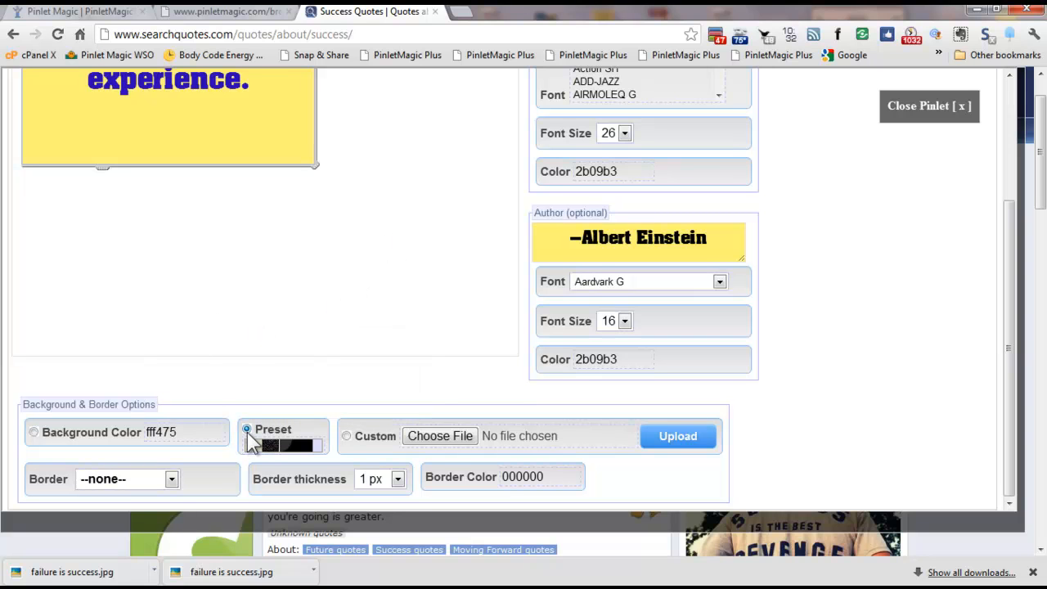
# Try the beige fabric, speckled black, dark blue swirl and parchment scroll preset backgrounds, then apply the Sticky Note Lt Yellow preset
pyautogui.click(292, 449)
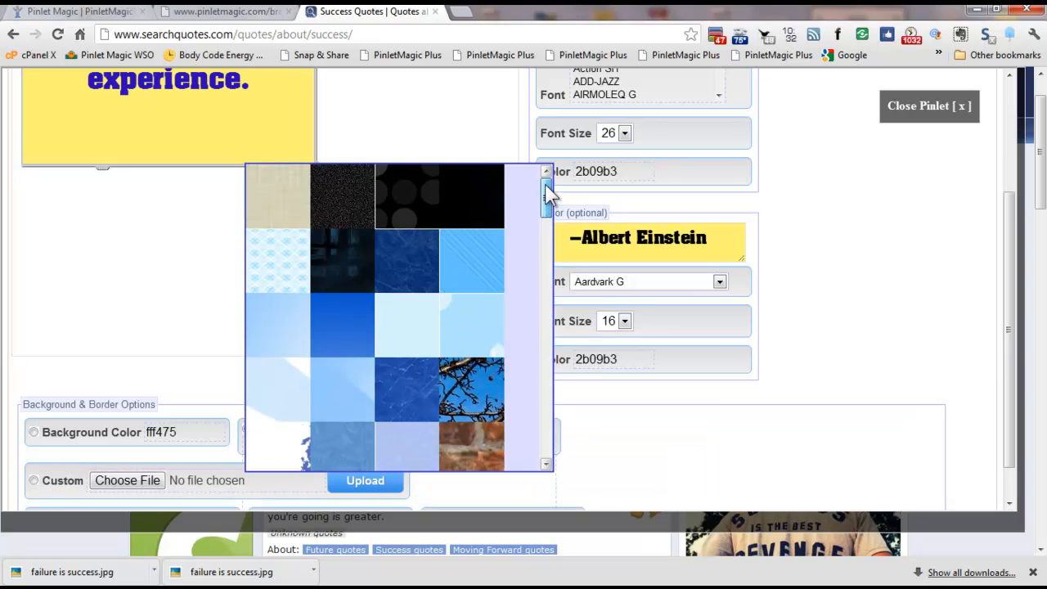
pyautogui.click(275, 195)
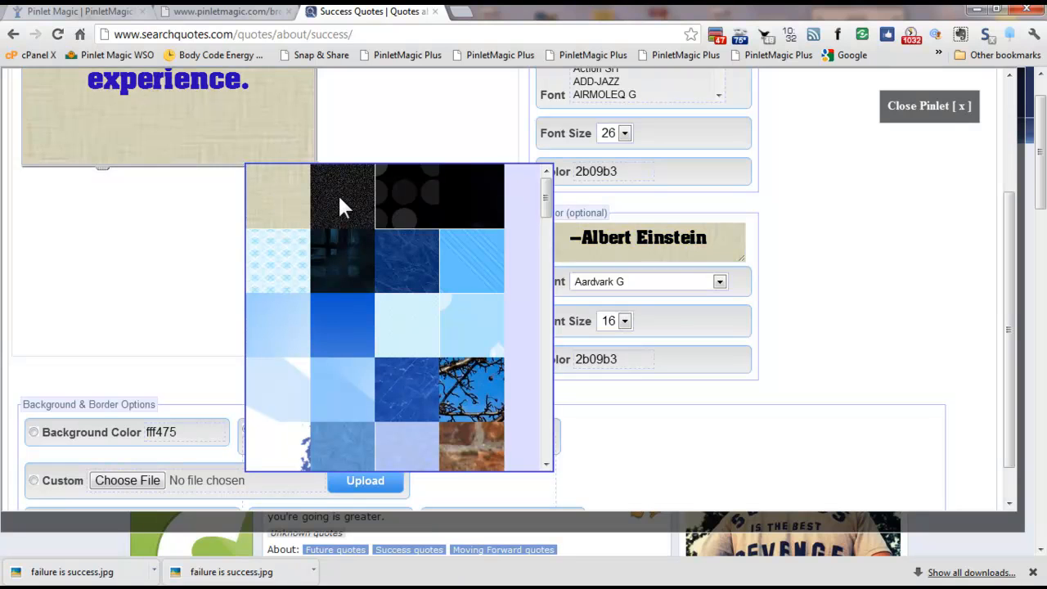
pyautogui.click(338, 193)
pyautogui.click(350, 268)
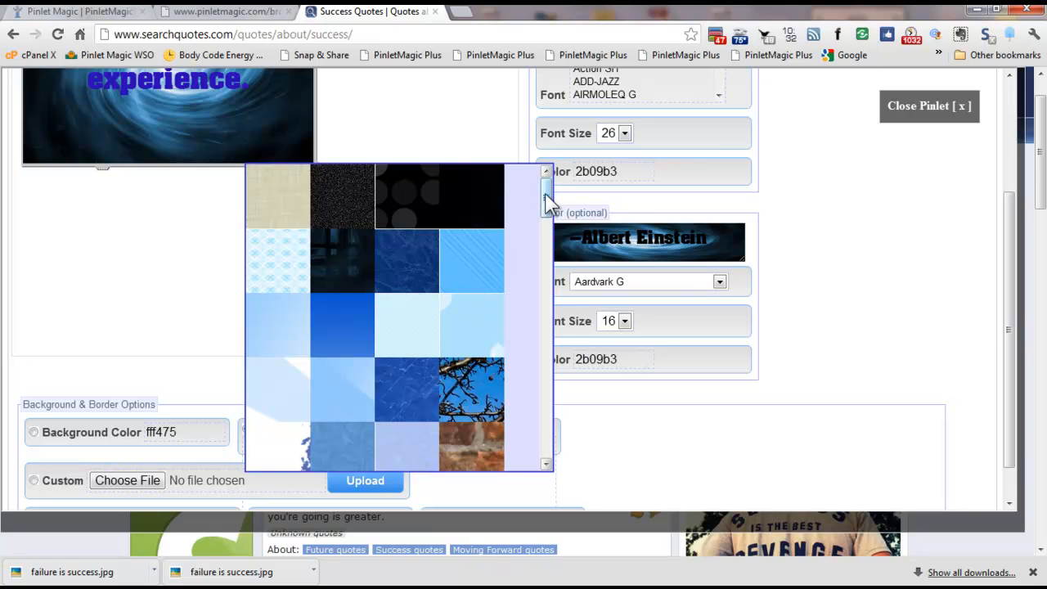
pyautogui.moveTo(545, 195); pyautogui.dragTo(543, 229)
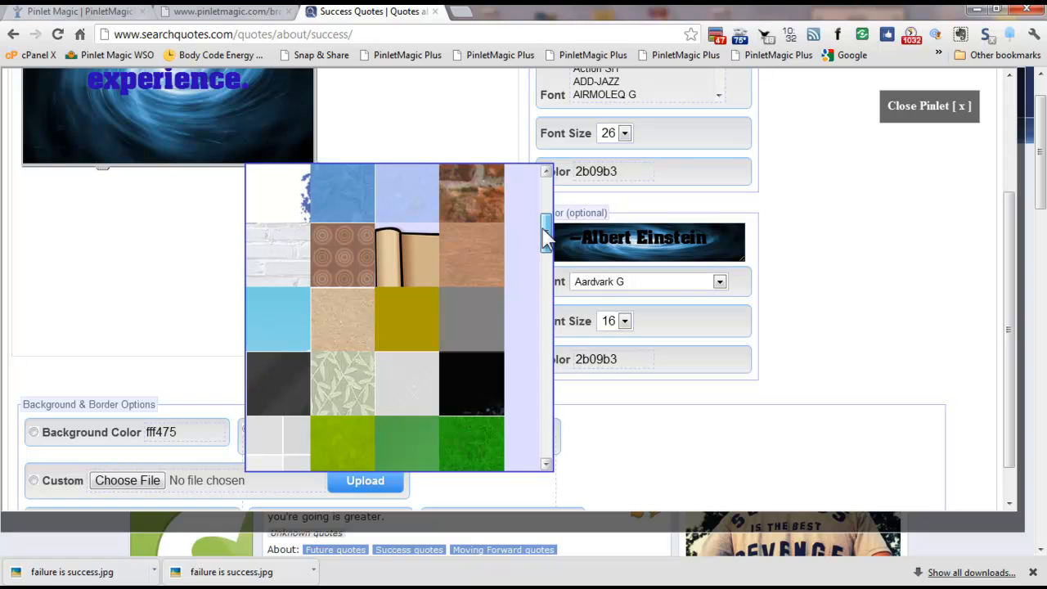
pyautogui.click(419, 254)
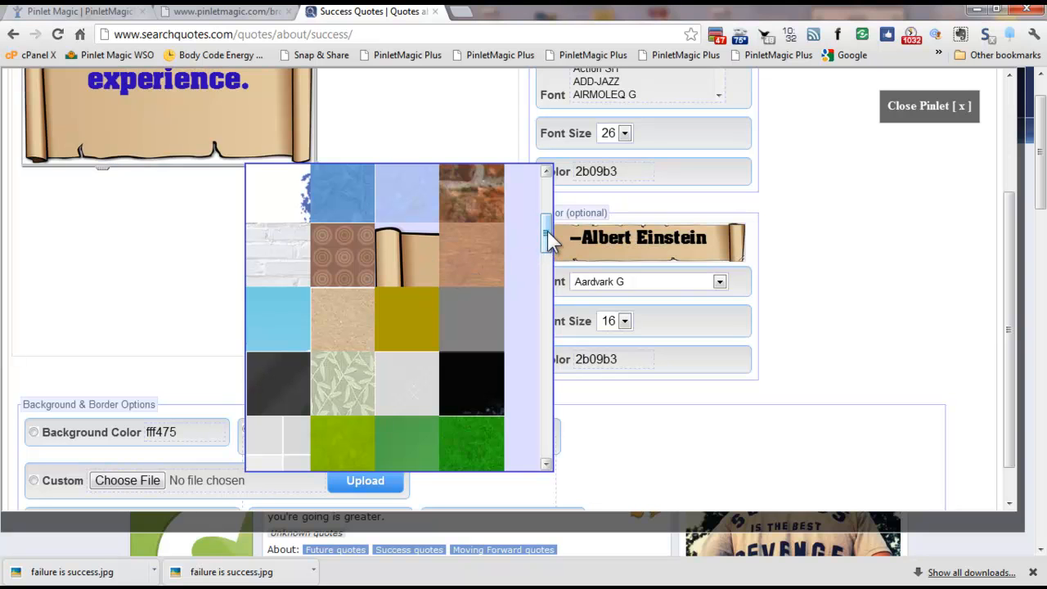
pyautogui.moveTo(546, 232); pyautogui.dragTo(533, 343)
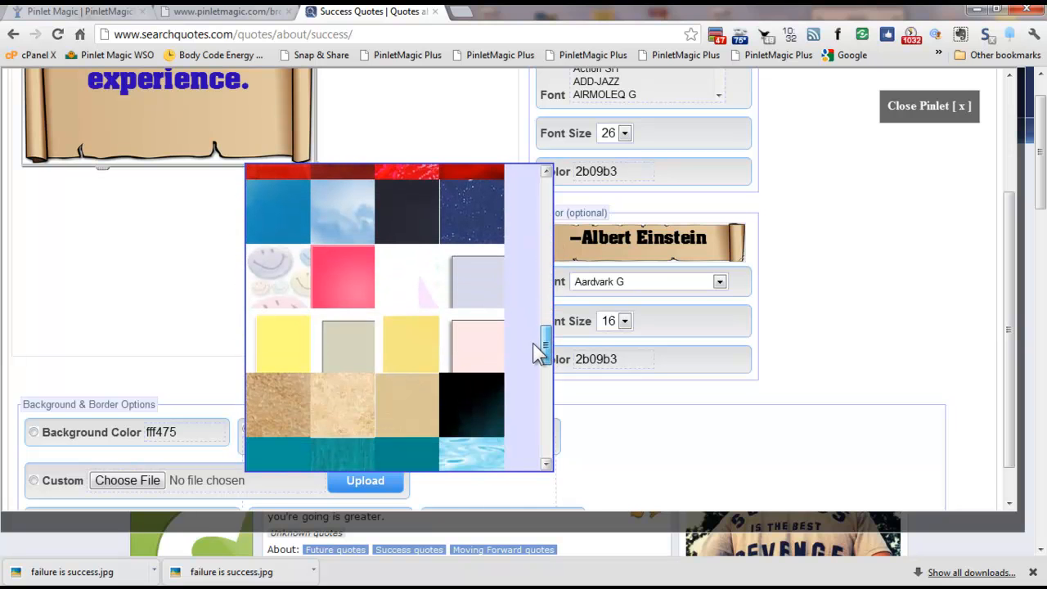
pyautogui.click(404, 358)
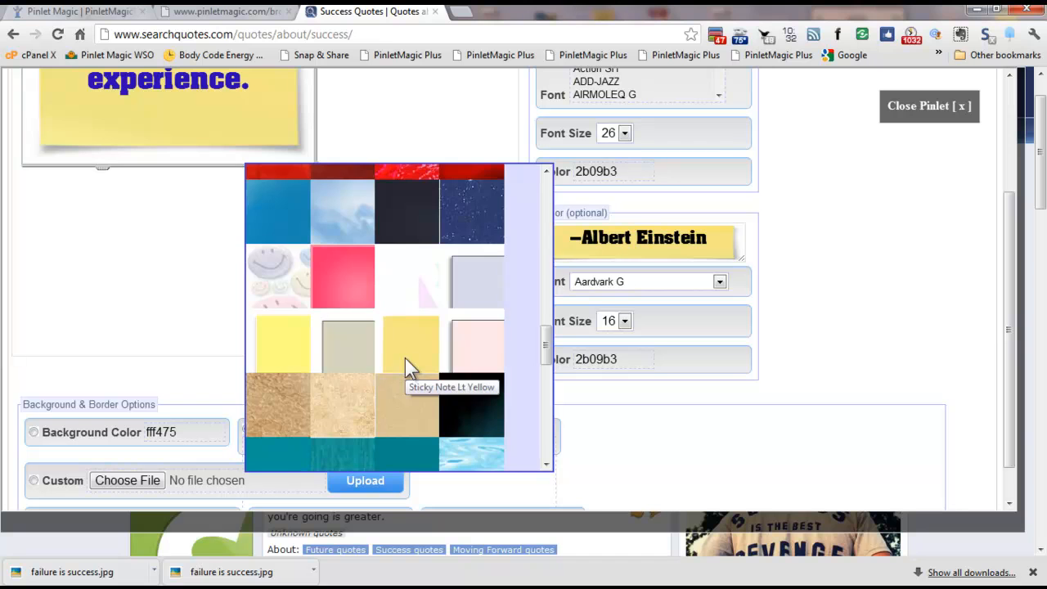
pyautogui.click(778, 385)
# Set the quote's font to Arial
pyautogui.scroll(1, 1021, 393)
pyautogui.scroll(1, 1022, 357)
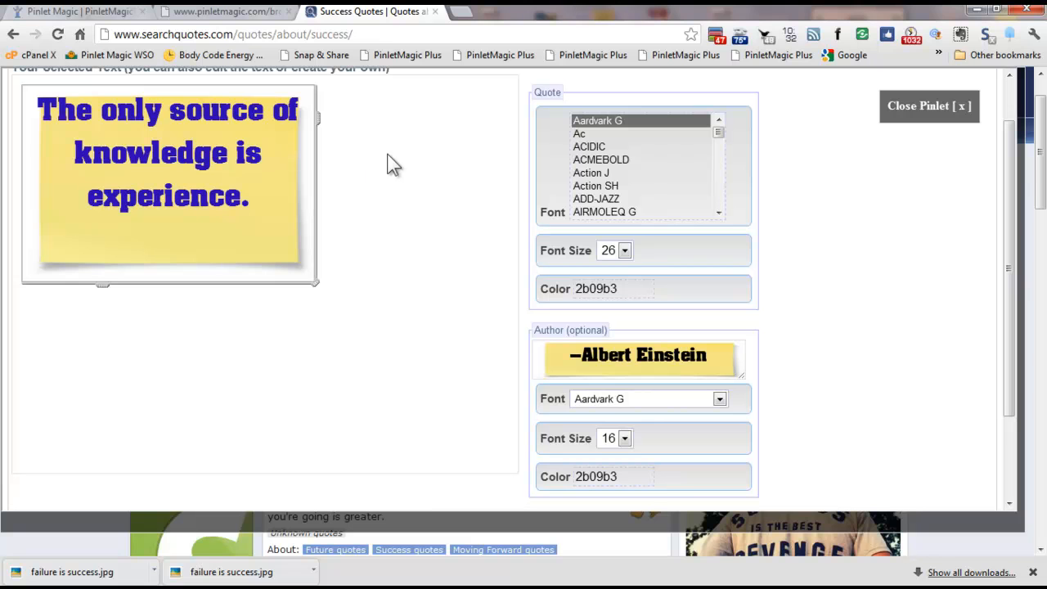
pyautogui.moveTo(718, 133); pyautogui.dragTo(714, 194)
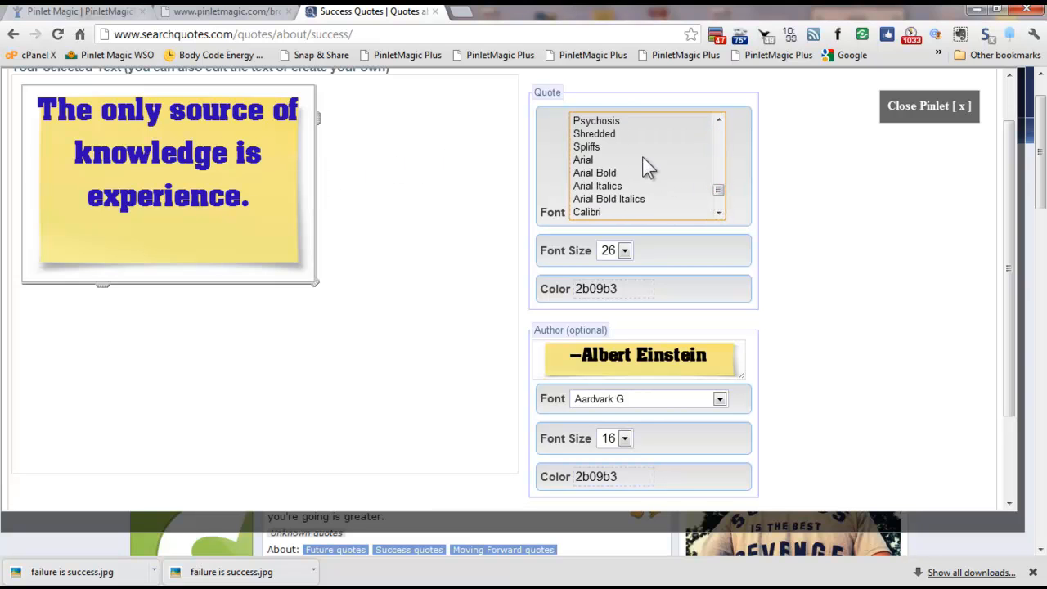
pyautogui.click(587, 161)
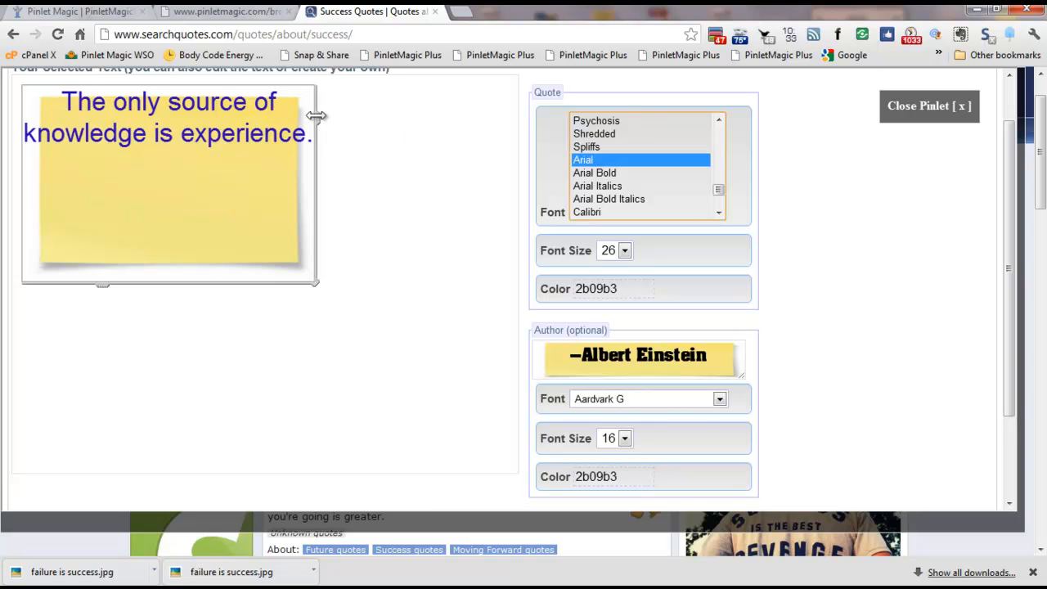
# Insert a line break before "of" in the quote and preview the finished graphic
pyautogui.click(244, 102)
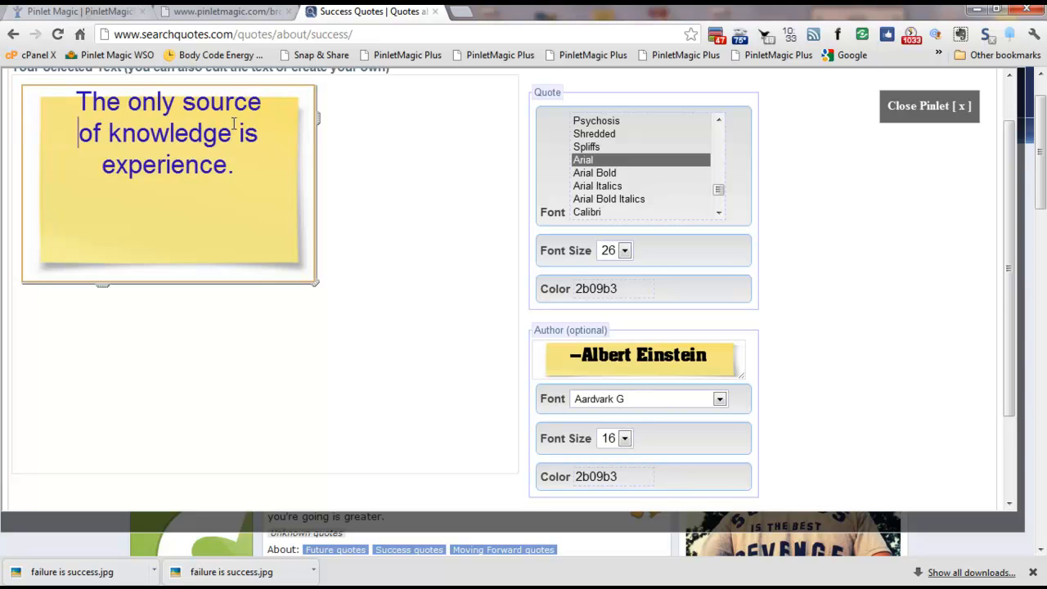
pyautogui.moveTo(1012, 292); pyautogui.dragTo(1014, 205)
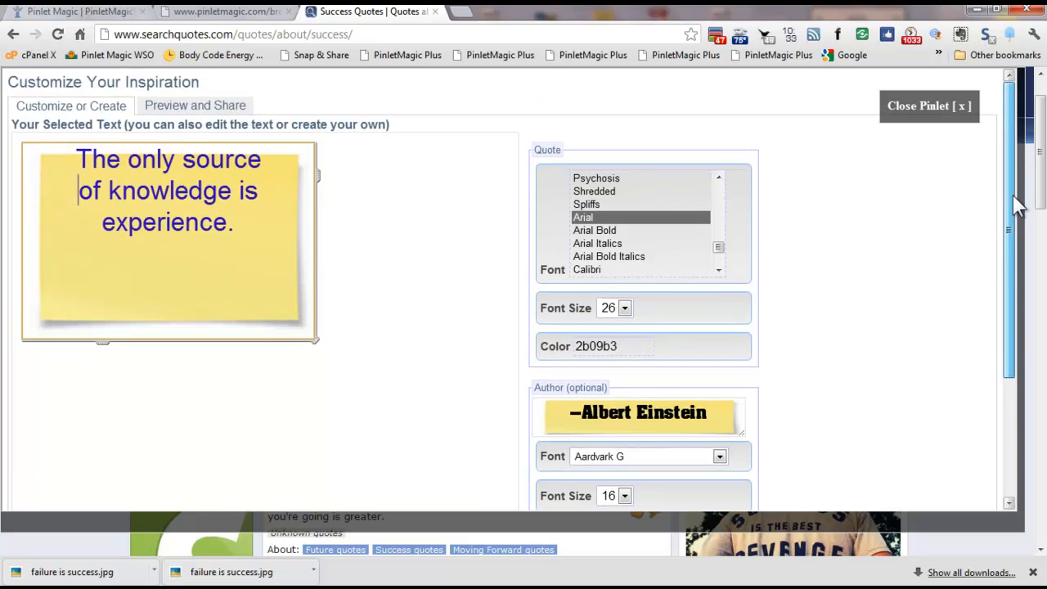
pyautogui.click(193, 113)
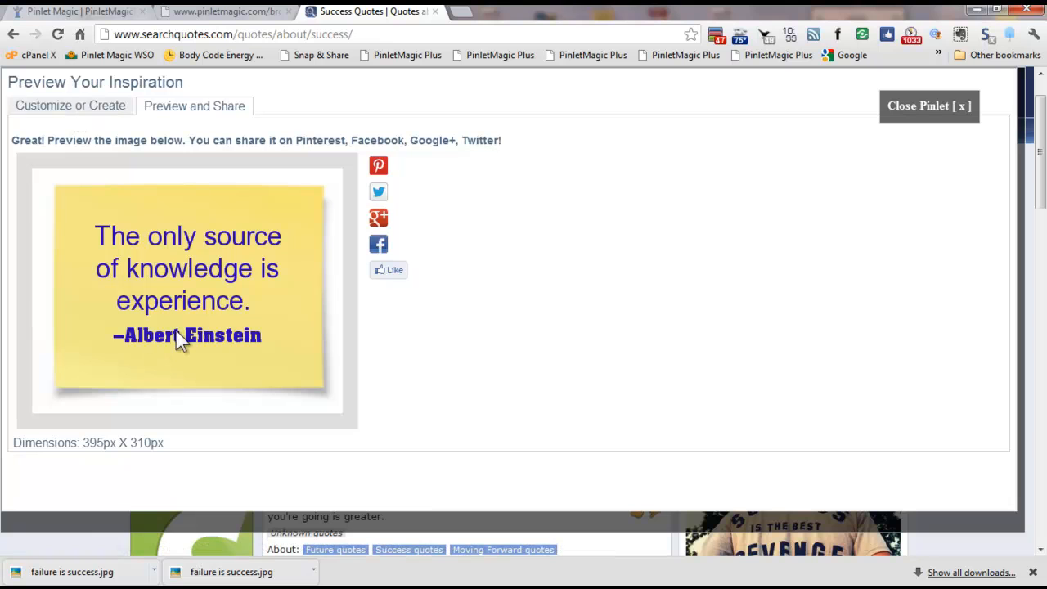
# Set the author line's font to Arial Italics and preview the graphic
pyautogui.click(89, 112)
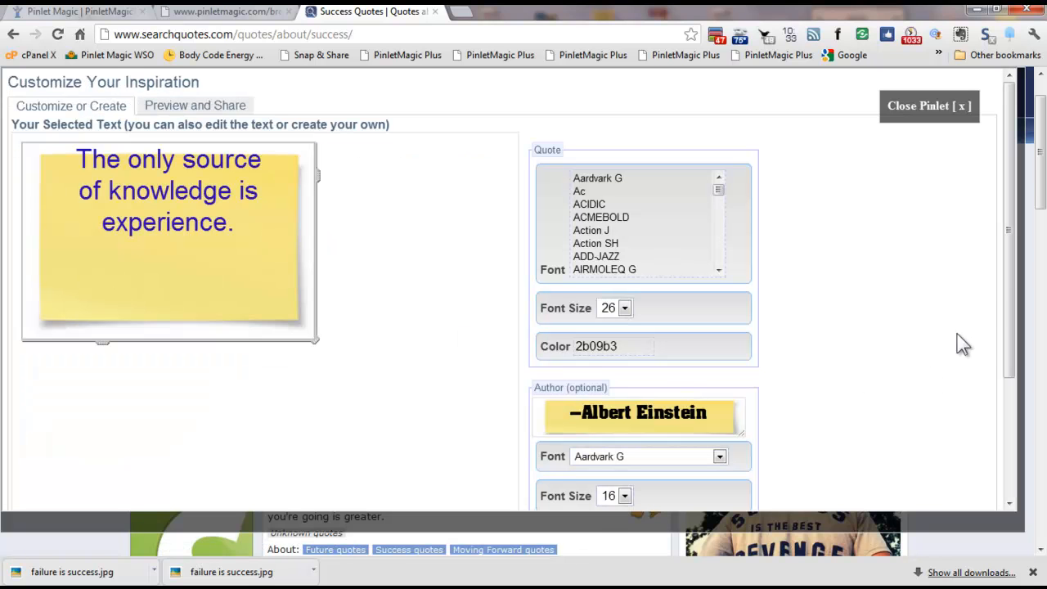
pyautogui.moveTo(1011, 273); pyautogui.dragTo(1009, 332)
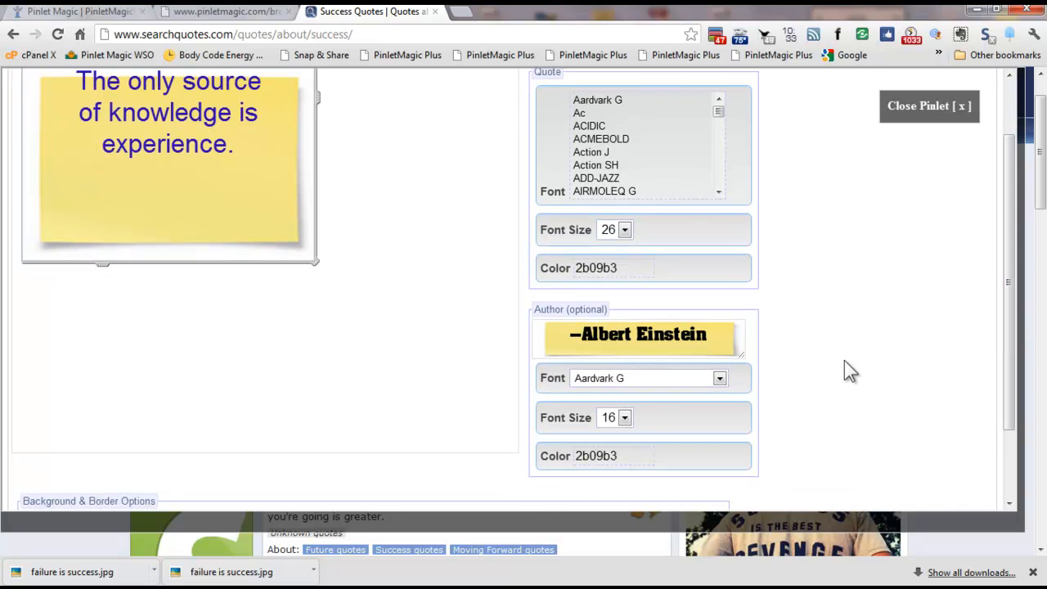
pyautogui.click(719, 378)
pyautogui.moveTo(718, 162); pyautogui.dragTo(715, 321)
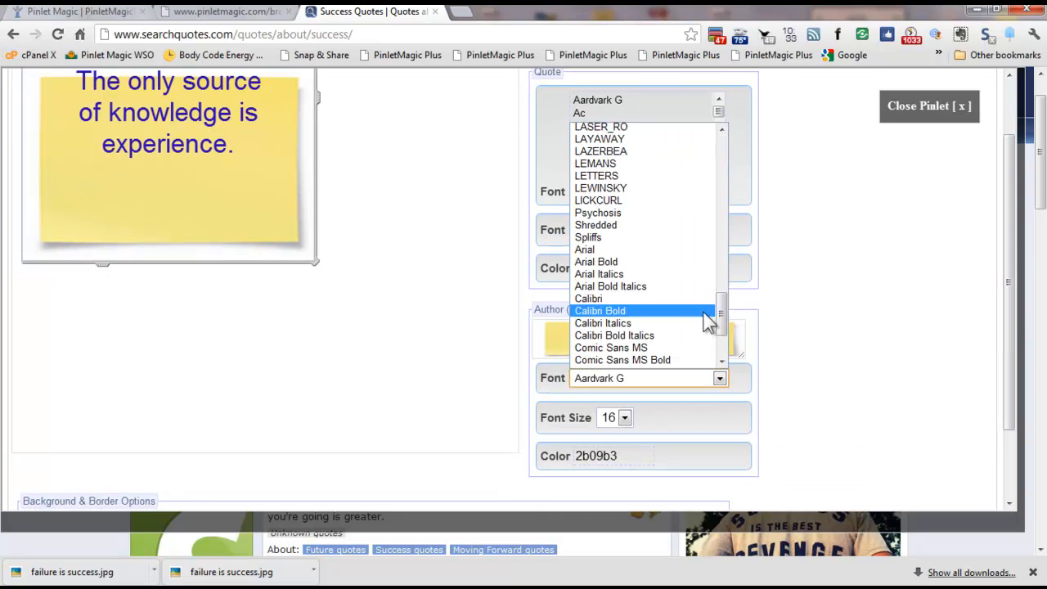
pyautogui.click(649, 275)
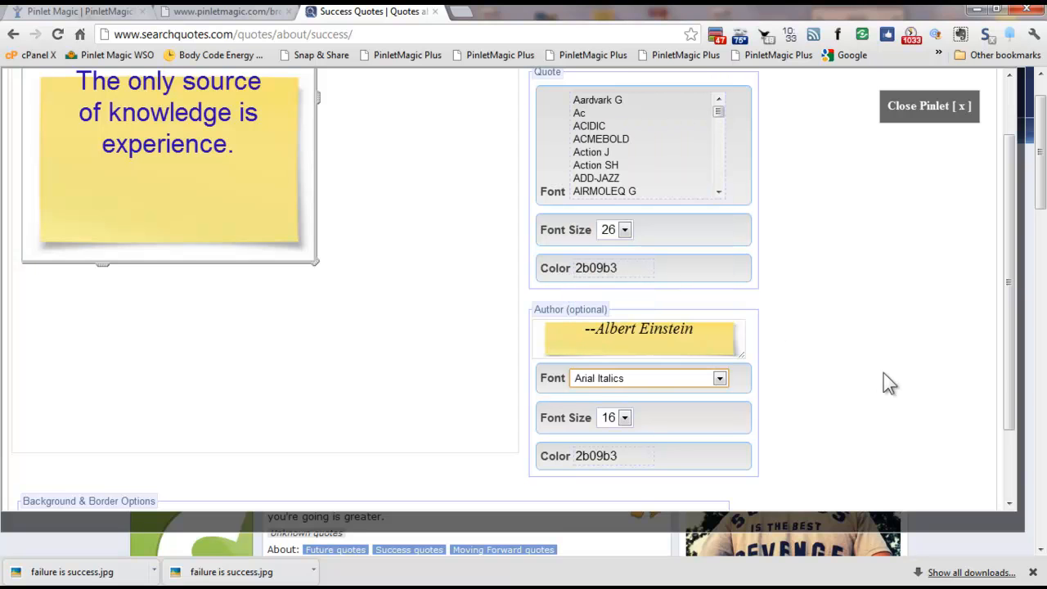
pyautogui.moveTo(1011, 355); pyautogui.dragTo(1022, 197)
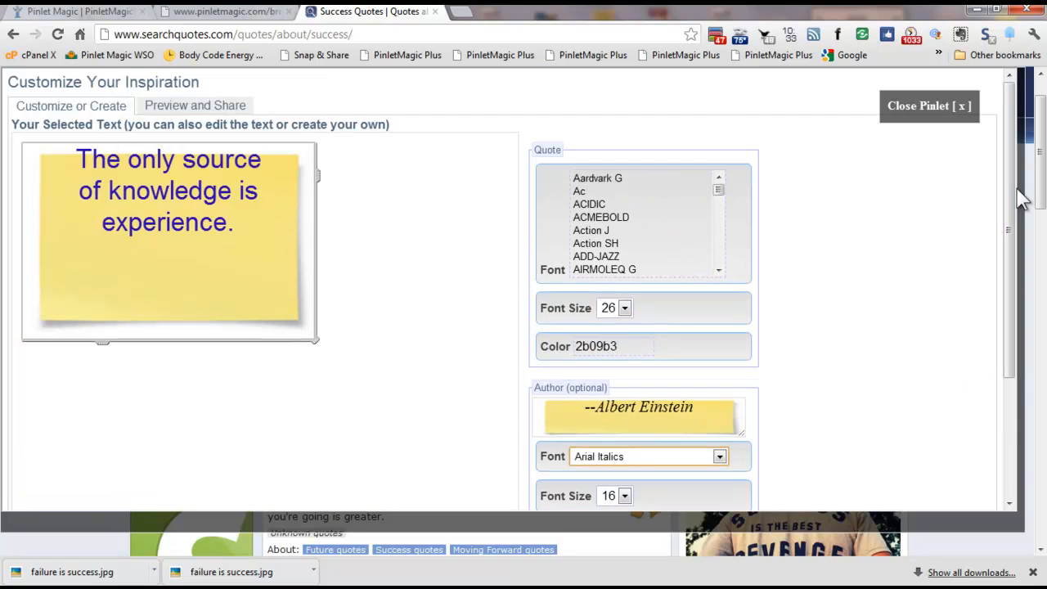
pyautogui.click(174, 114)
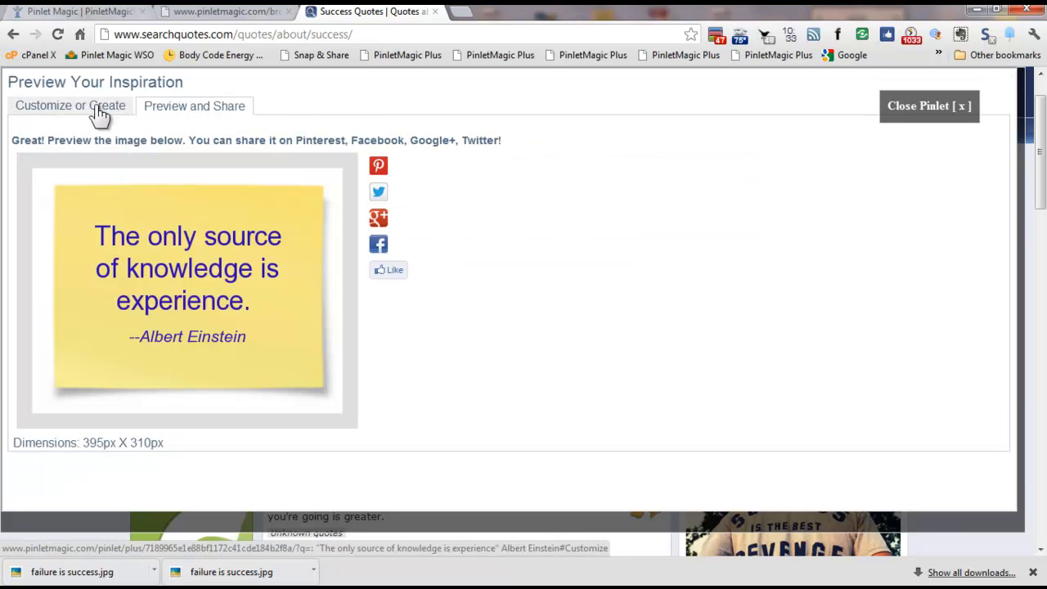
# Try uploading a custom background without choosing a file, then reapply the yellow sticky note preset
pyautogui.click(98, 115)
pyautogui.moveTo(1013, 238); pyautogui.dragTo(984, 434)
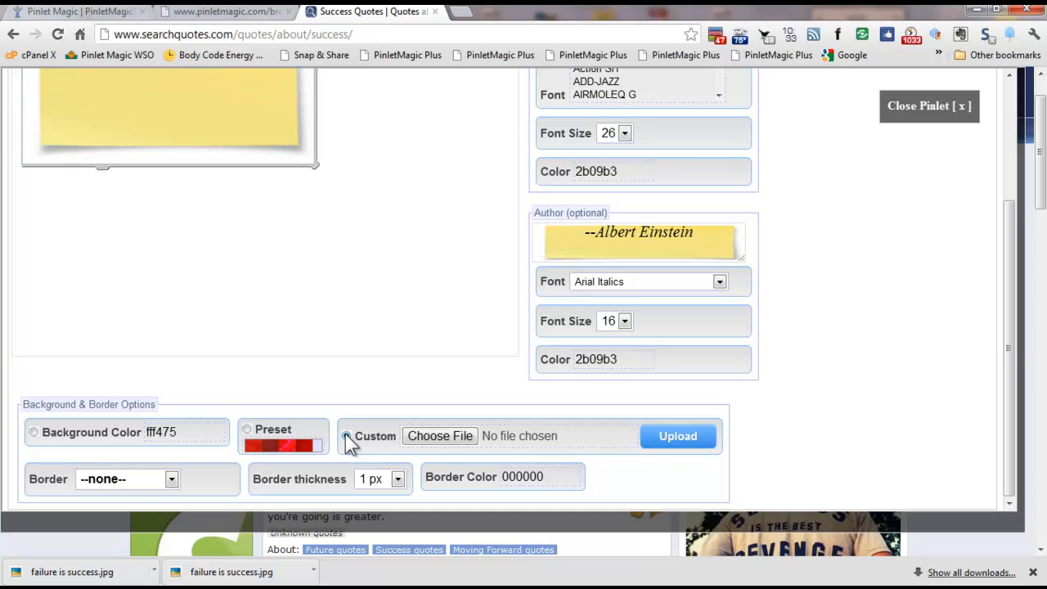
pyautogui.click(439, 438)
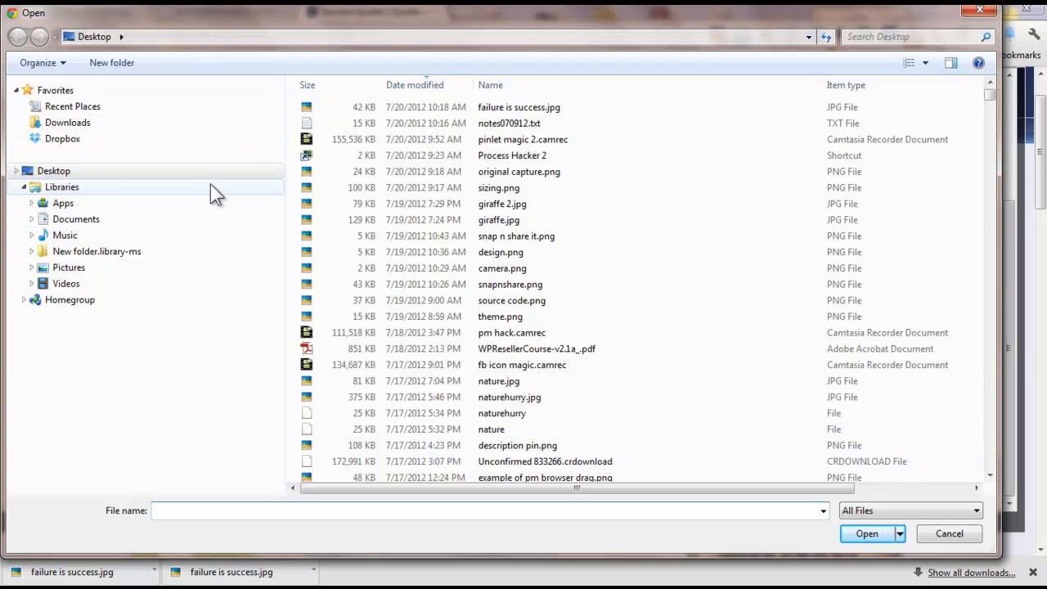
pyautogui.click(954, 532)
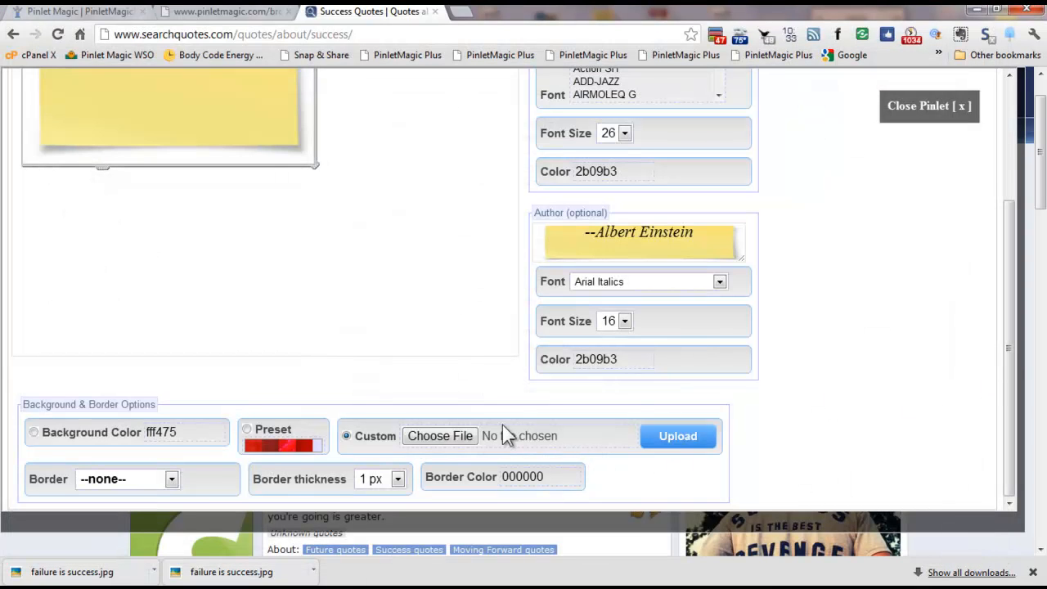
pyautogui.click(680, 436)
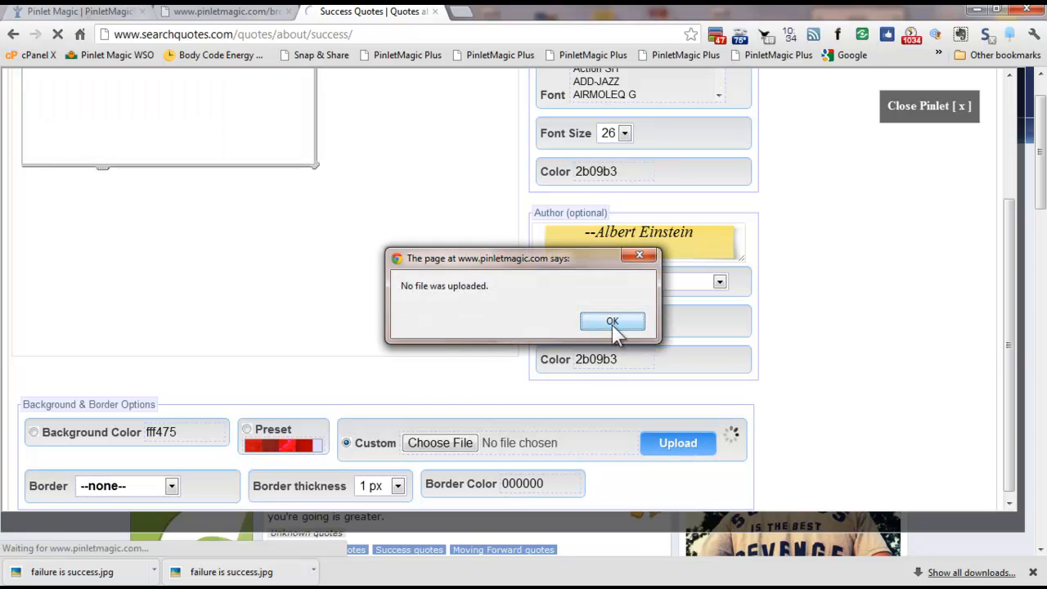
pyautogui.click(612, 321)
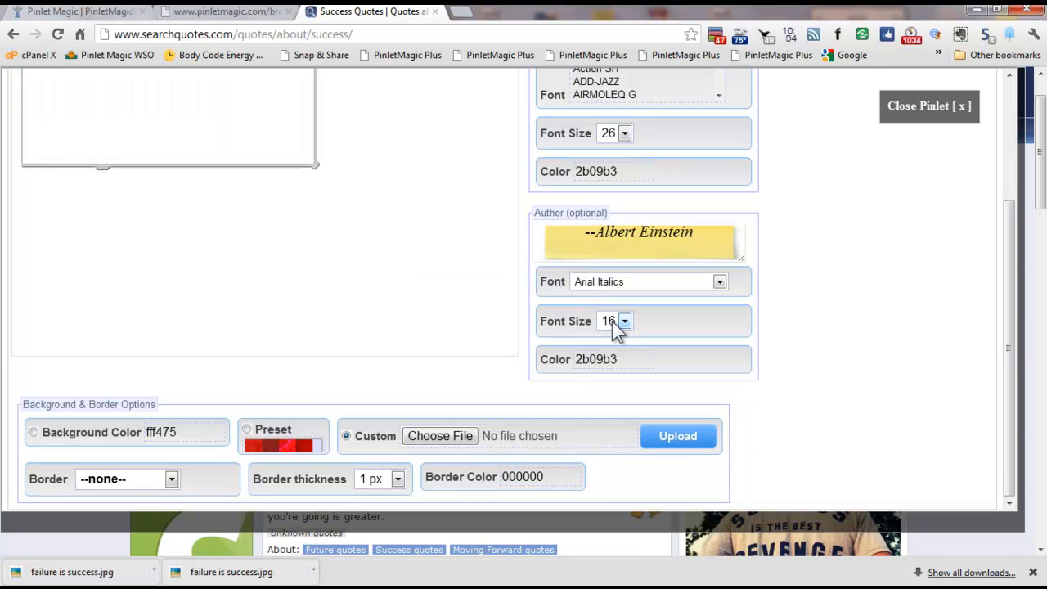
pyautogui.click(309, 454)
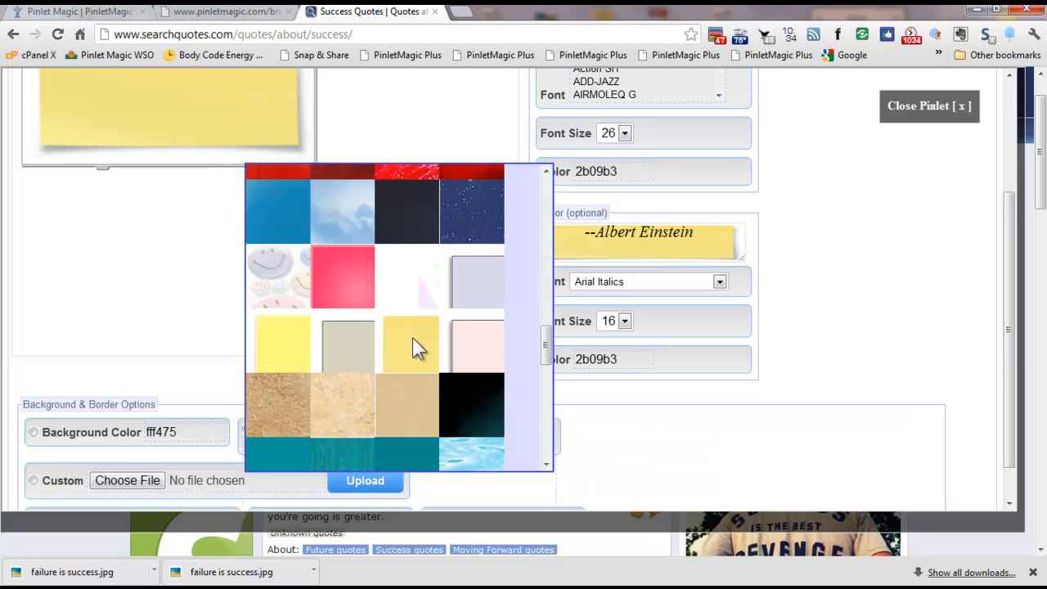
pyautogui.click(413, 338)
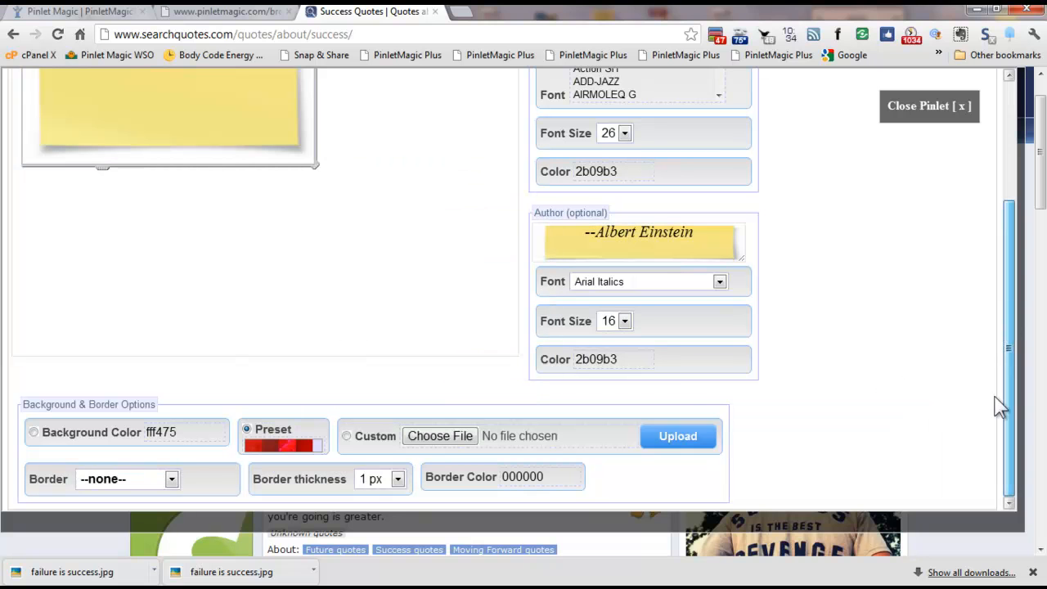
# Try a solid border in the author text's color, 2b09b3, and preview the graphic
pyautogui.click(172, 480)
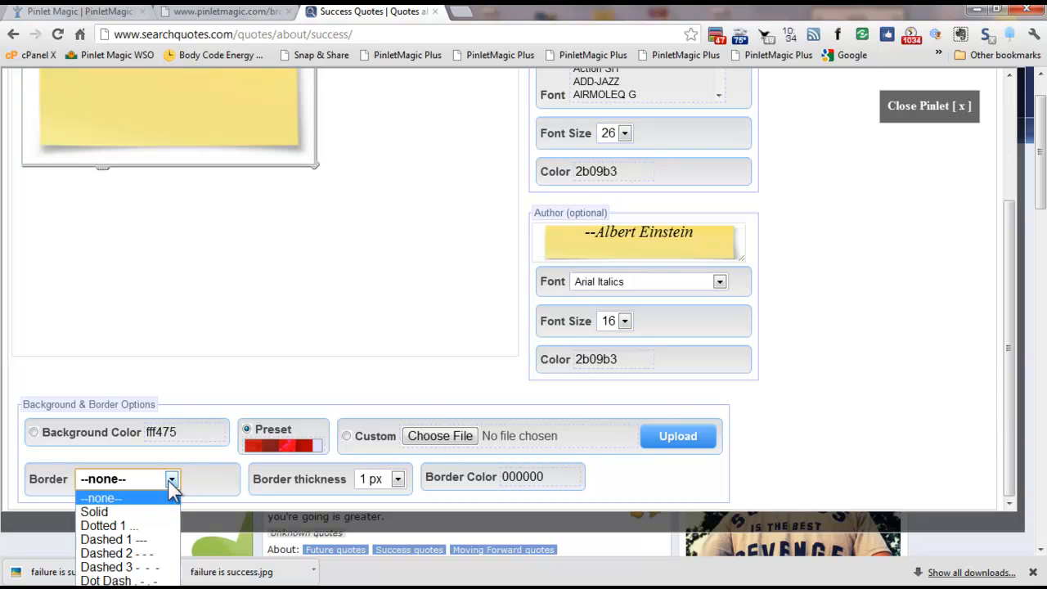
pyautogui.click(164, 511)
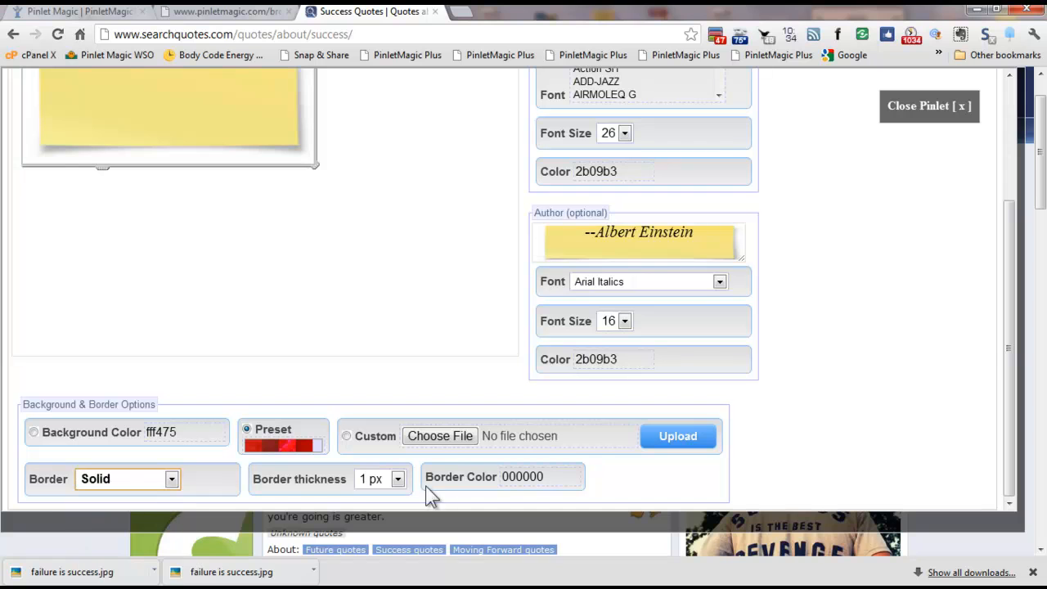
pyautogui.doubleClick(622, 358)
pyautogui.rightClick(587, 360)
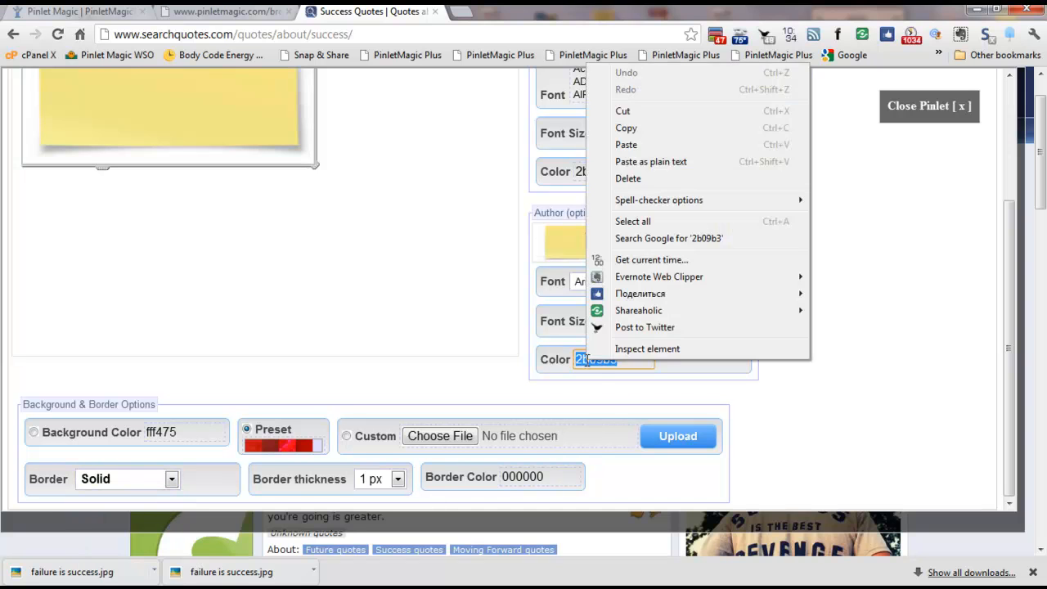
pyautogui.click(640, 130)
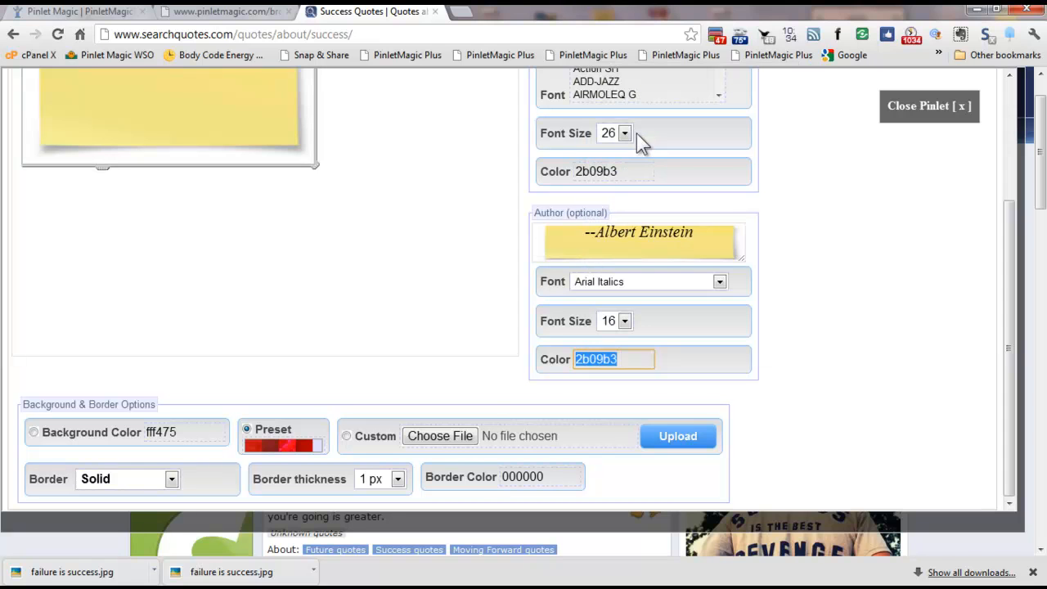
pyautogui.moveTo(550, 476); pyautogui.dragTo(478, 469)
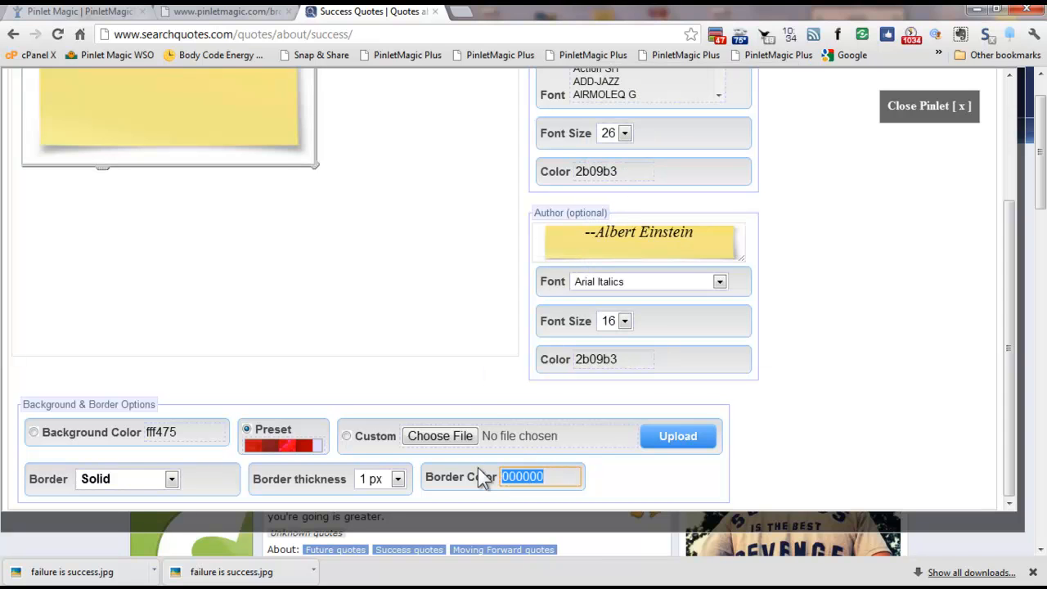
pyautogui.hotkey('ctrl', 'v')
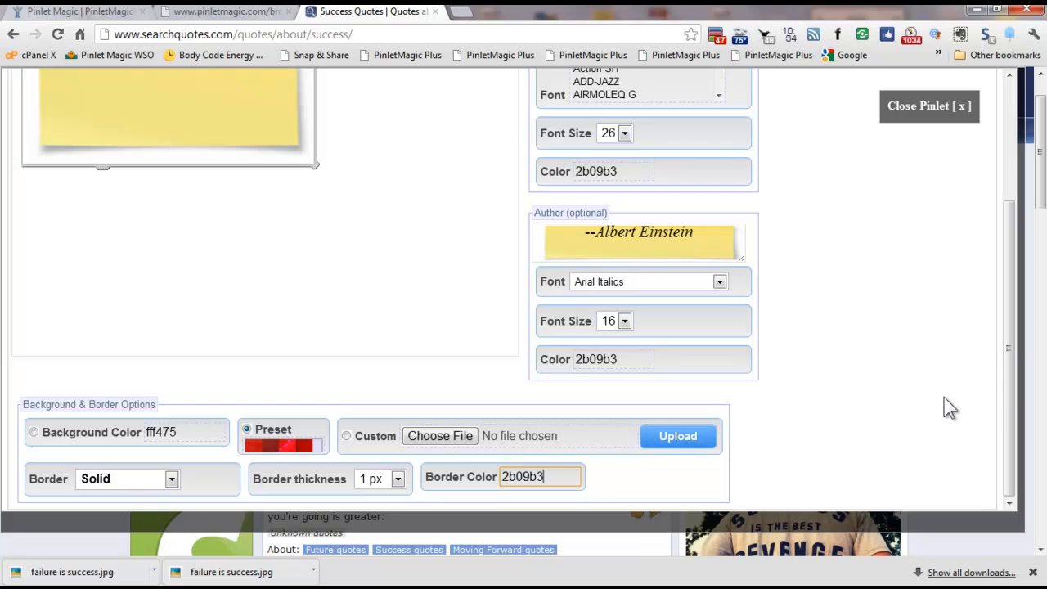
pyautogui.moveTo(1008, 391); pyautogui.dragTo(1031, 90)
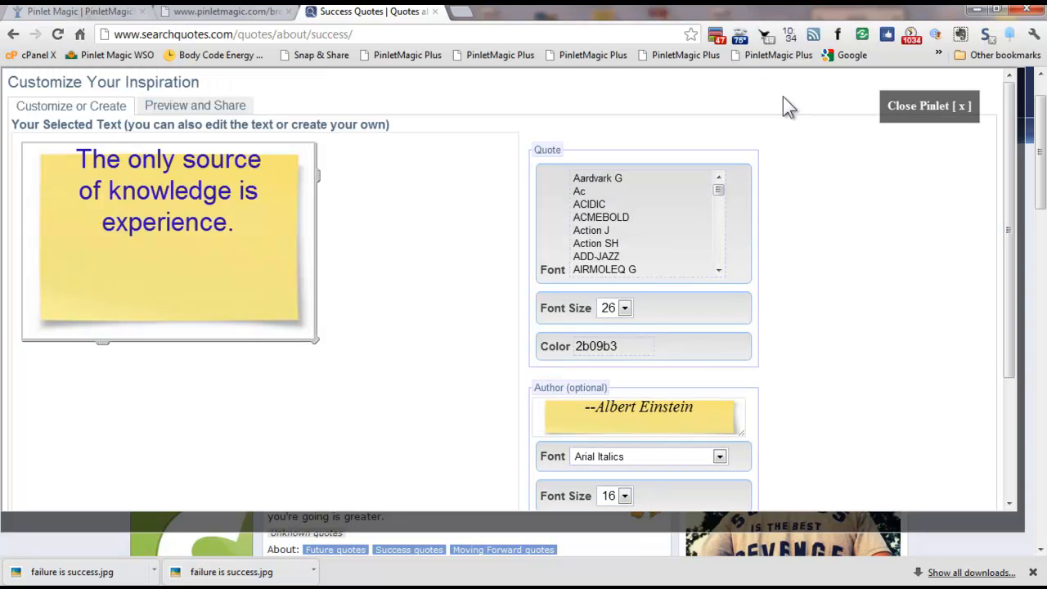
pyautogui.click(176, 113)
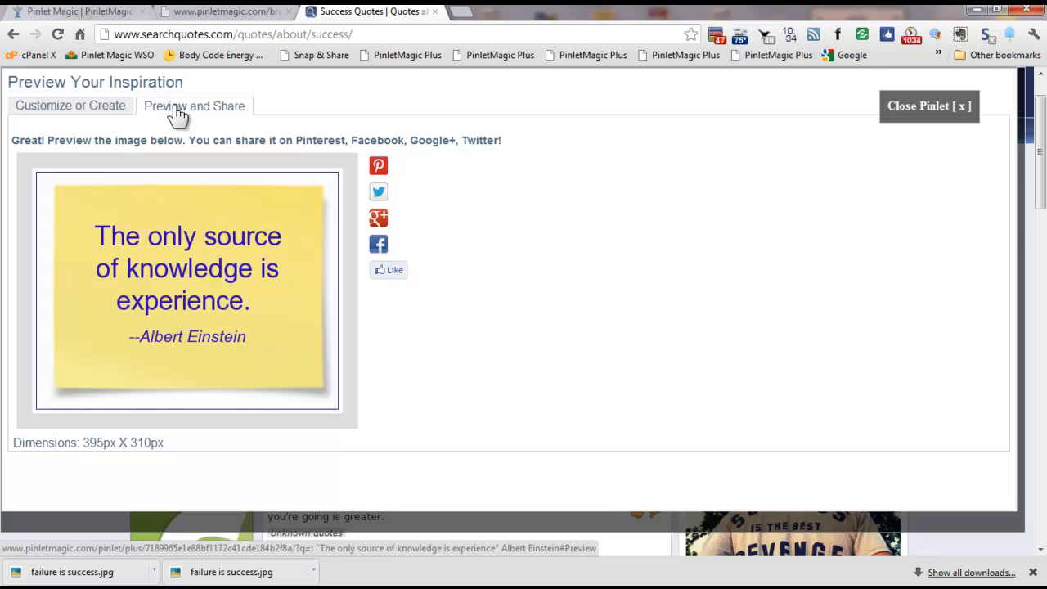
# Remove the border by setting its style to none
pyautogui.click(95, 113)
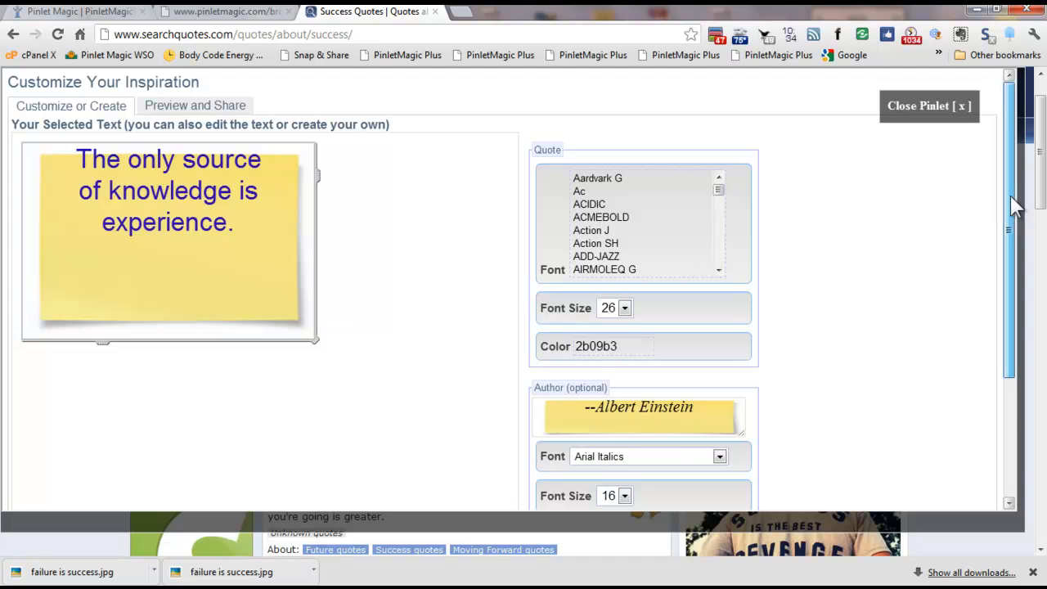
pyautogui.moveTo(1011, 205); pyautogui.dragTo(1000, 412)
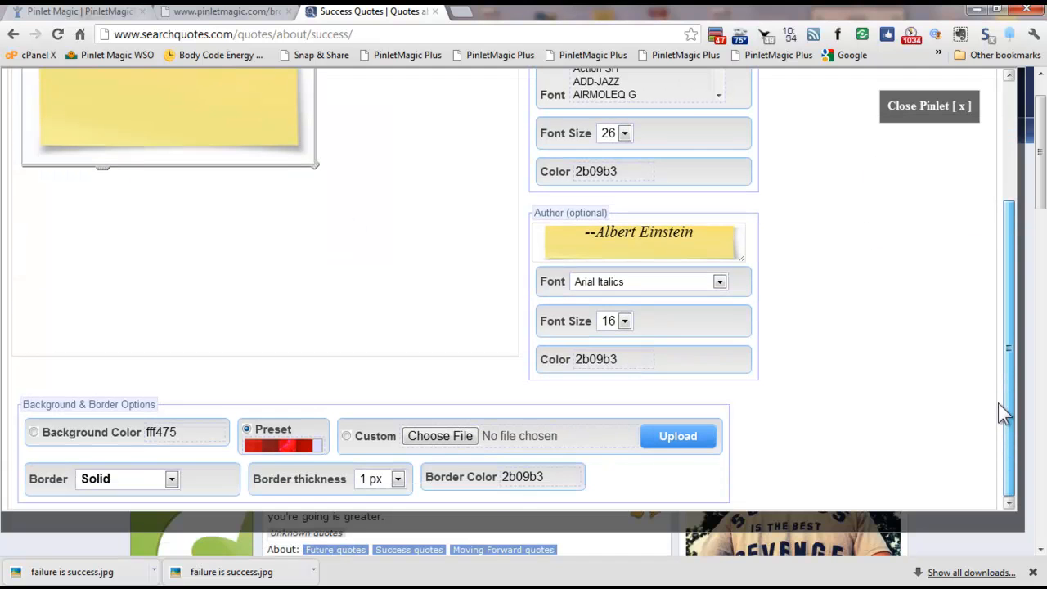
pyautogui.click(171, 478)
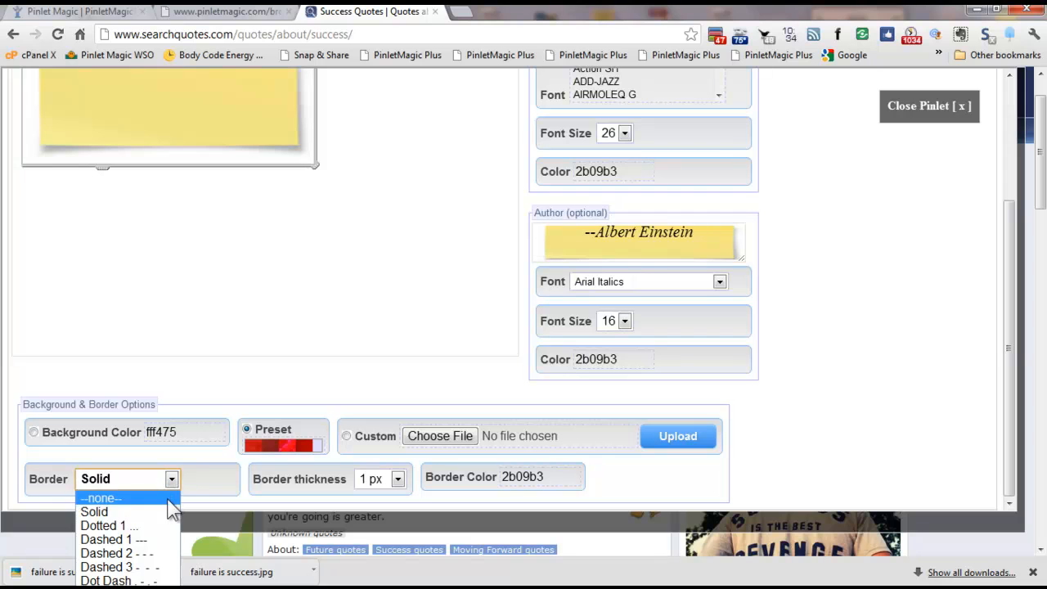
pyautogui.click(168, 497)
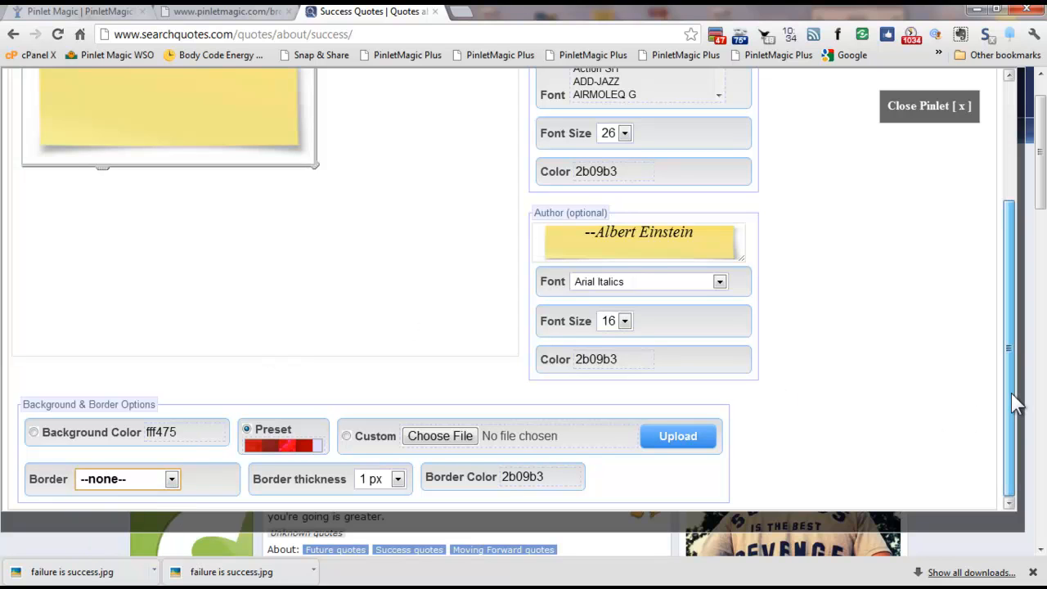
pyautogui.moveTo(1012, 394); pyautogui.dragTo(1029, 137)
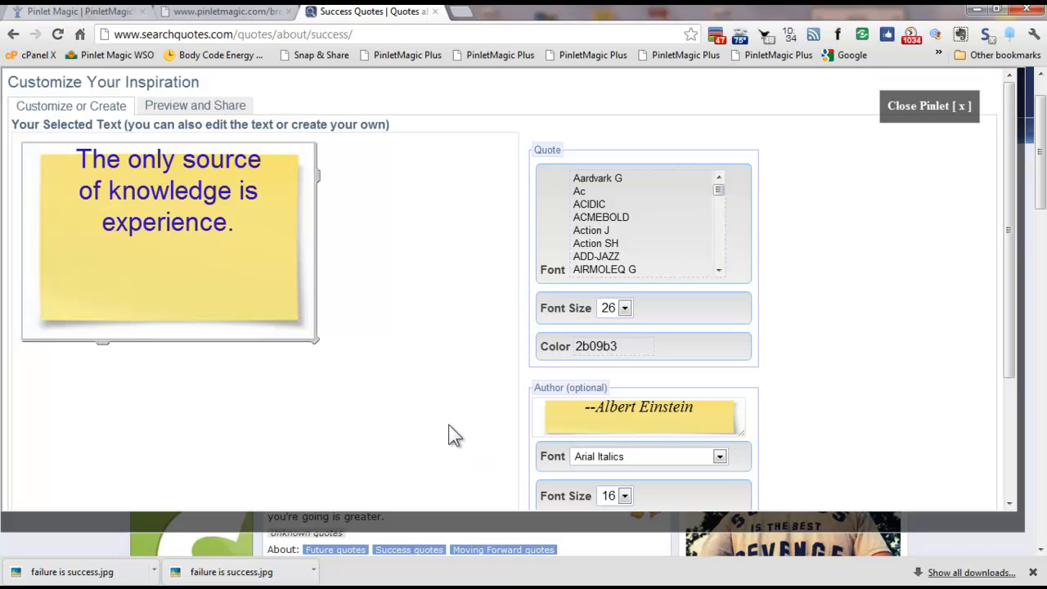
# Share the previewed graphic to Pinterest and choose the Quotes board for the pin
pyautogui.click(187, 109)
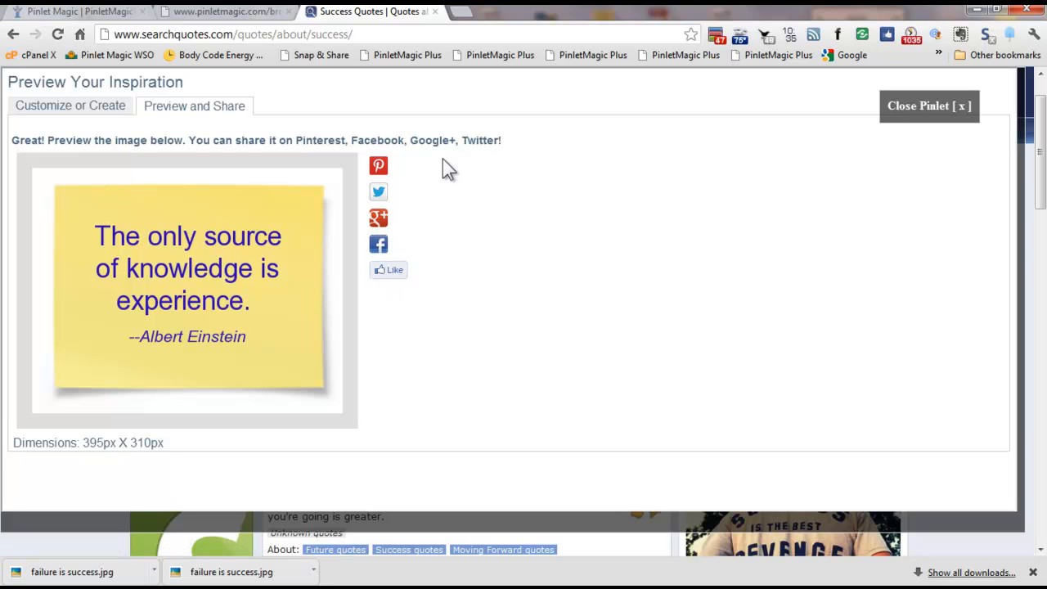
pyautogui.click(379, 168)
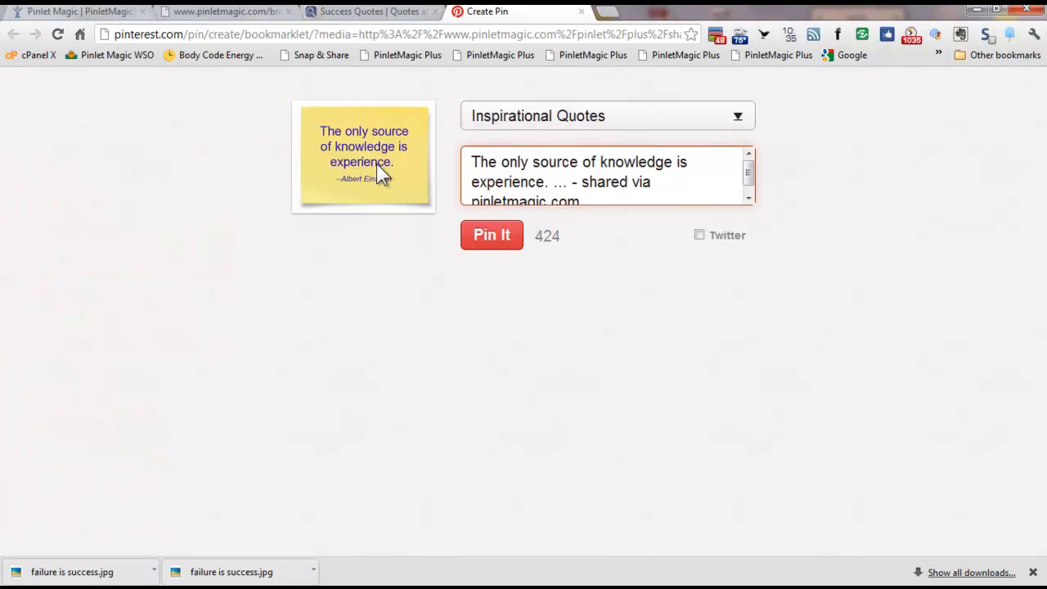
pyautogui.click(741, 122)
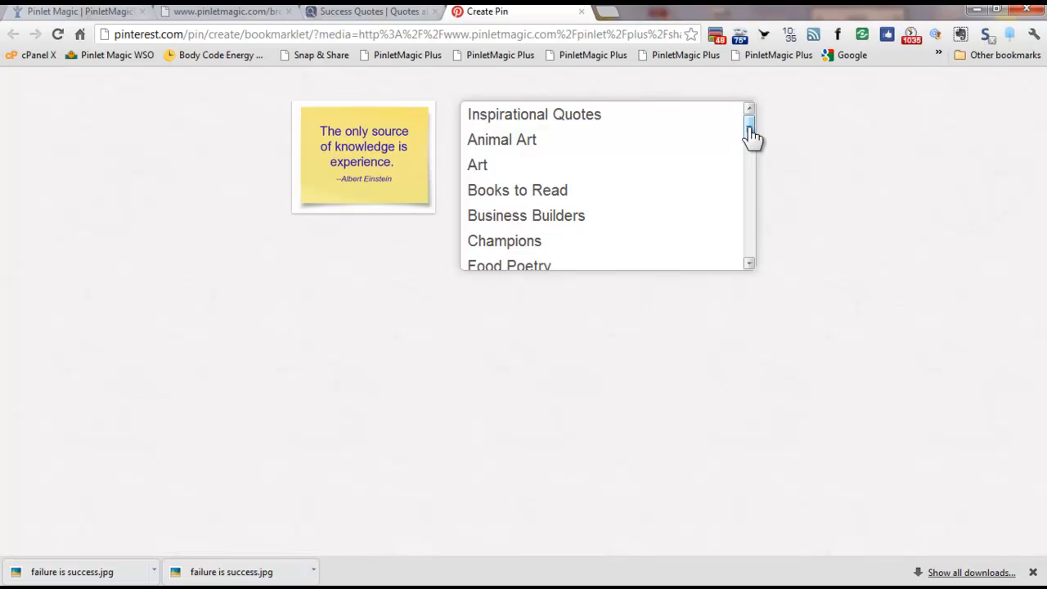
pyautogui.moveTo(749, 128); pyautogui.dragTo(749, 128)
pyautogui.moveTo(751, 133); pyautogui.dragTo(754, 264)
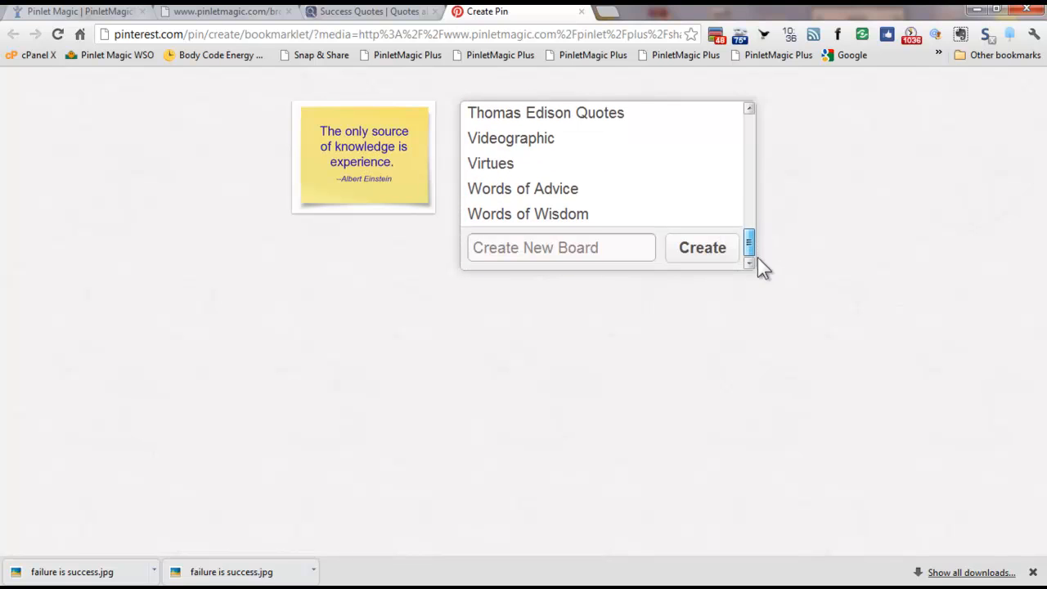
pyautogui.click(536, 239)
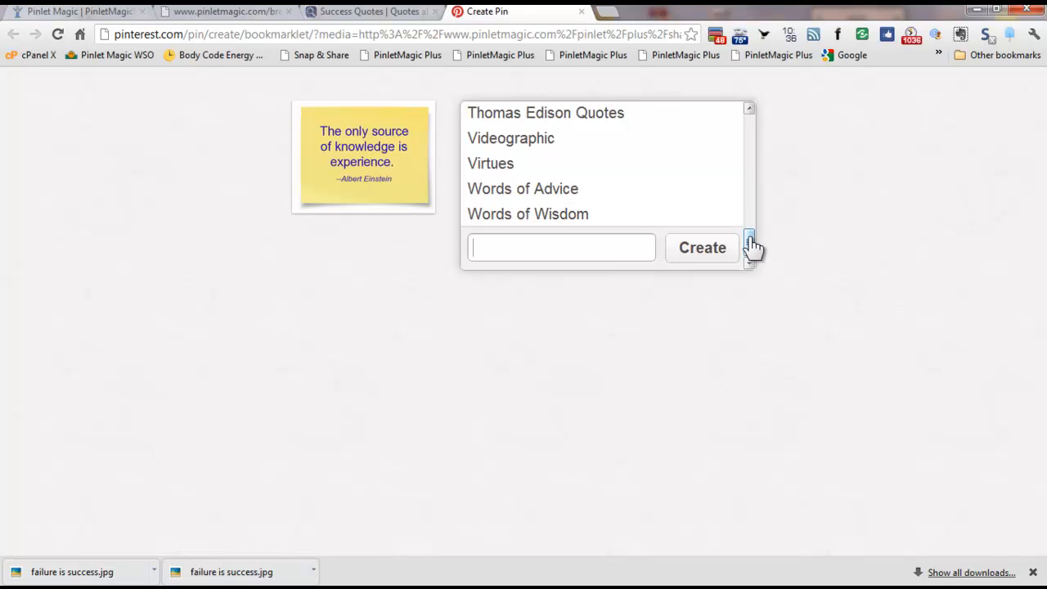
pyautogui.moveTo(750, 244); pyautogui.dragTo(750, 196)
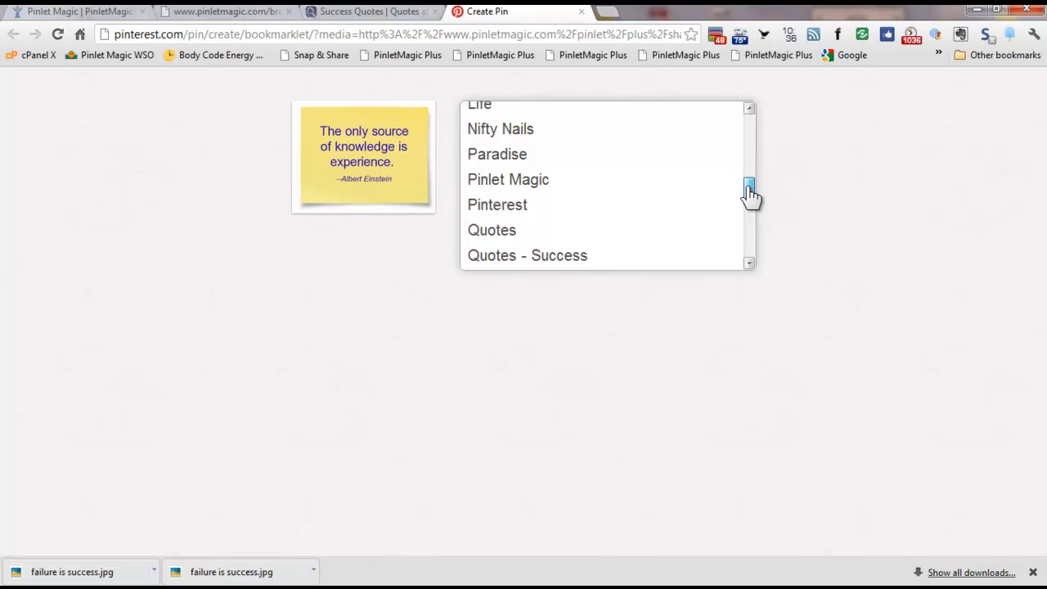
pyautogui.click(587, 236)
pyautogui.click(588, 235)
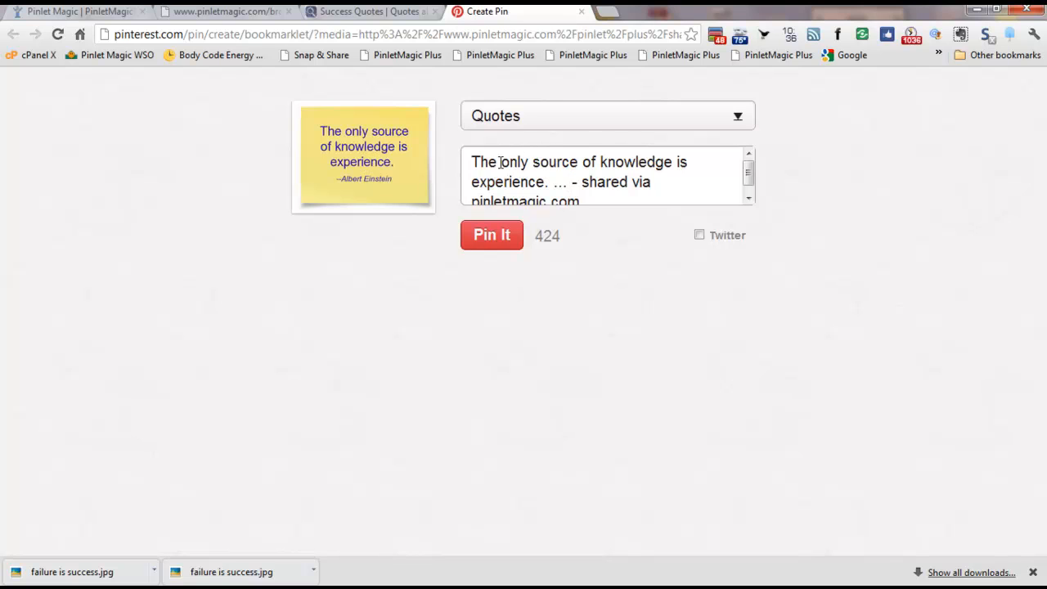
# Delete the ellipsis after "experience." in the pin's description
pyautogui.click(545, 182)
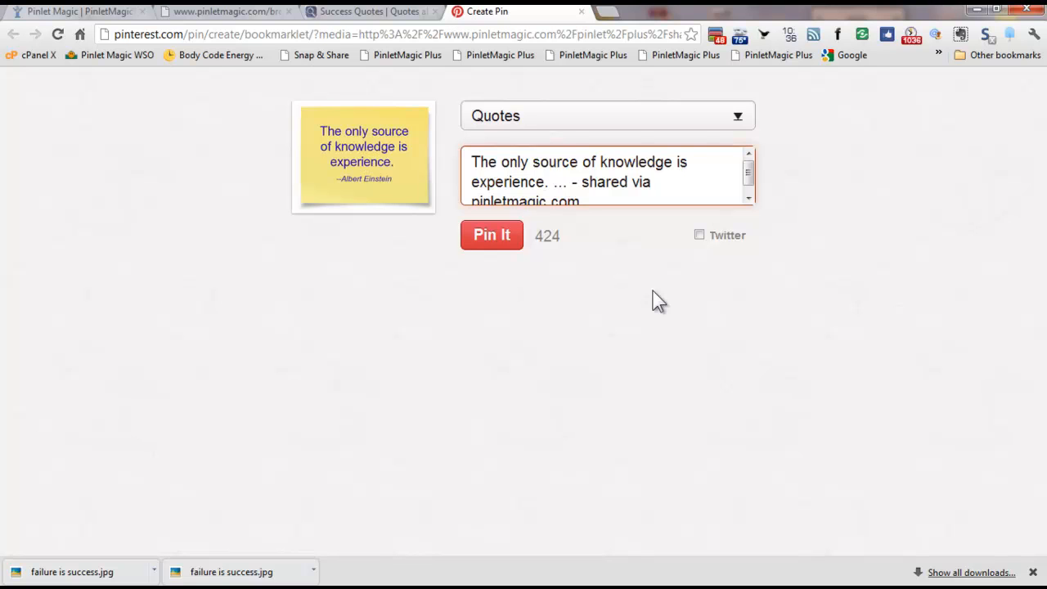
pyautogui.press('Right')
pyautogui.press('Delete')
pyautogui.press('Delete')
pyautogui.press('Delete')
pyautogui.press('Delete')
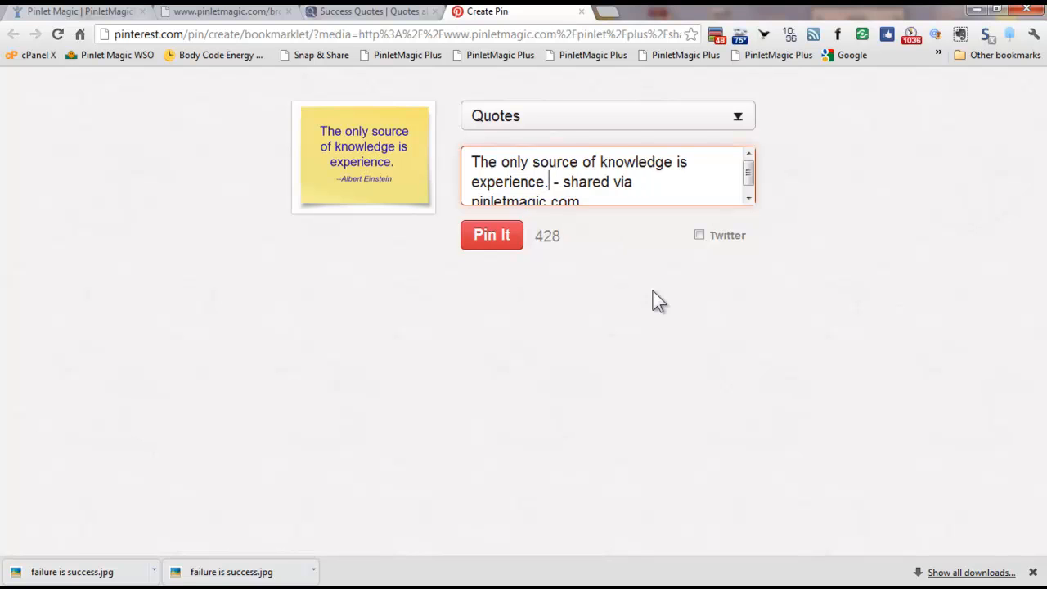
# Publish the pin with the hashtag #quote added after "experience." in its description, and view the published pin
pyautogui.write('#quote')
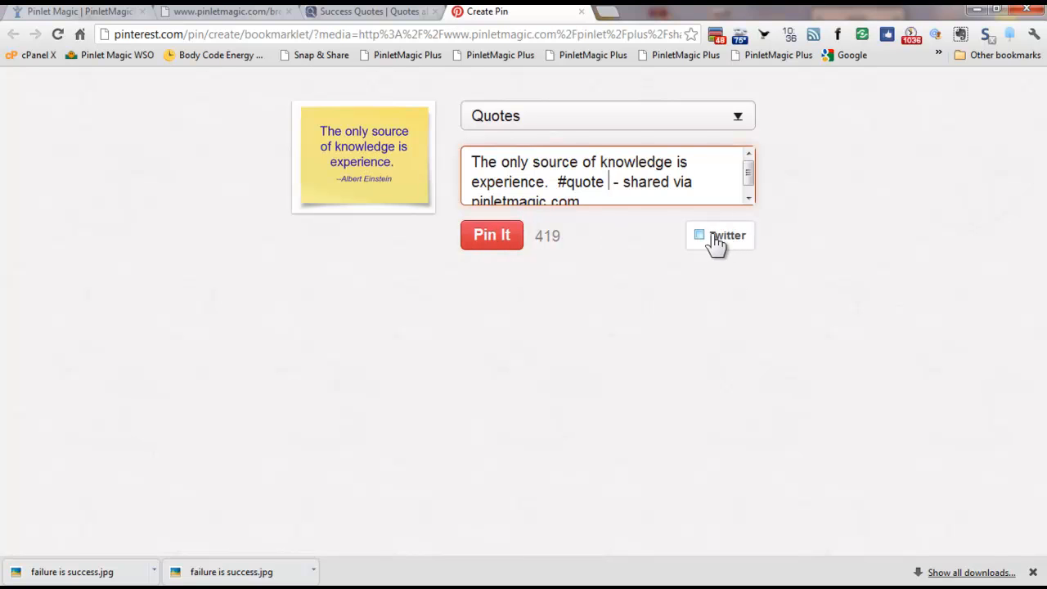
pyautogui.click(493, 239)
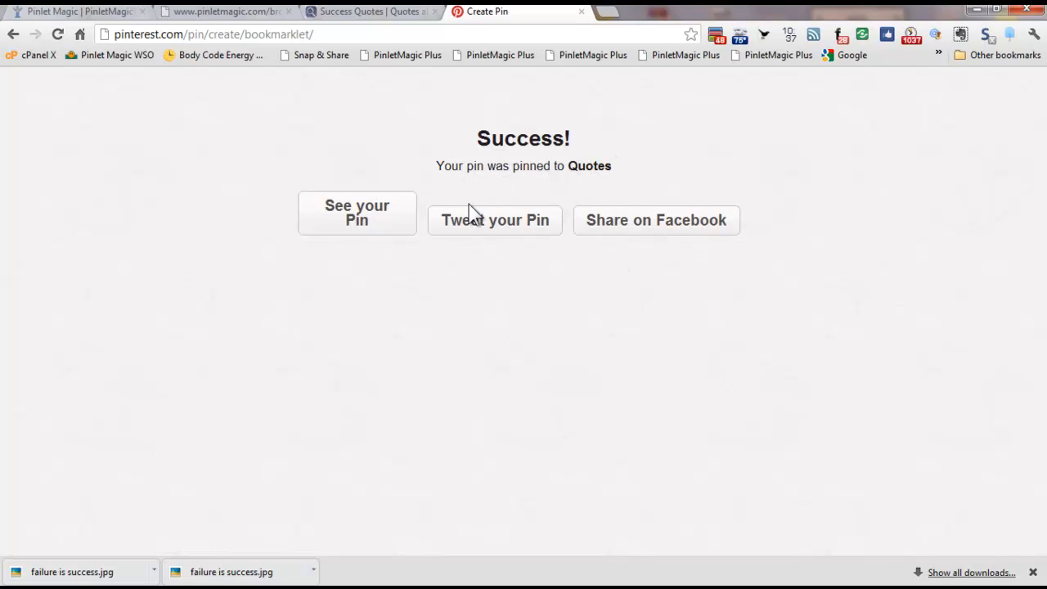
pyautogui.click(355, 216)
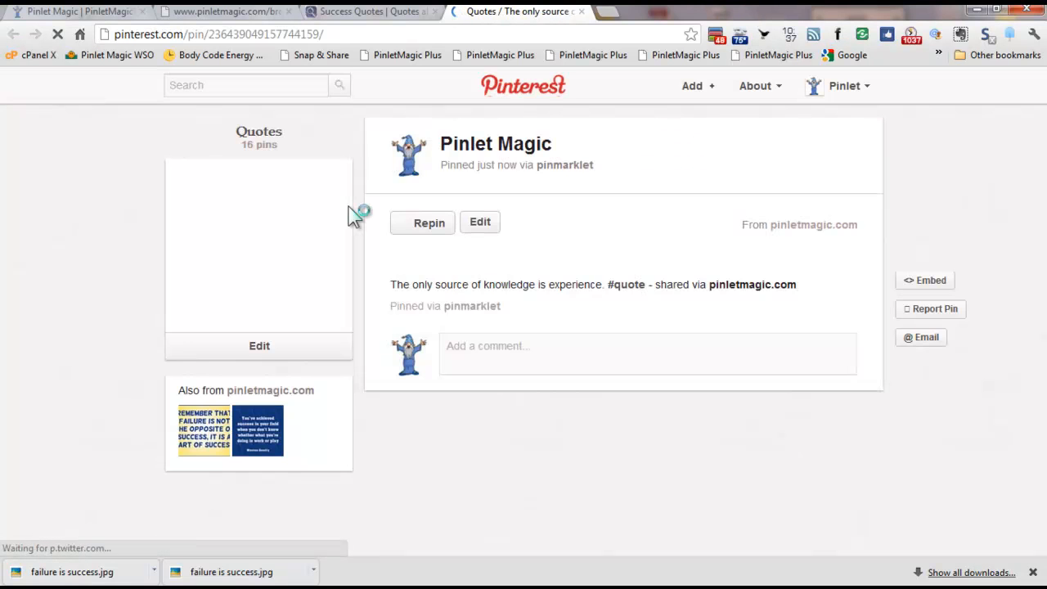
pyautogui.moveTo(1044, 165)
pyautogui.mouseDown()
pyautogui.moveTo(1044, 202)
pyautogui.moveTo(1044, 159)
pyautogui.mouseUp()
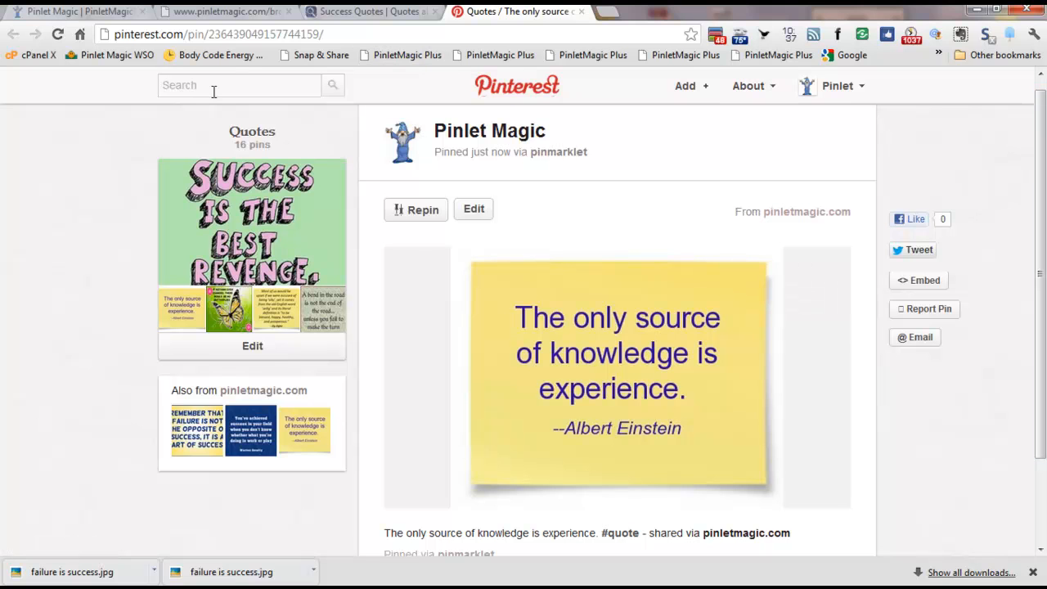
# Return to the previewed quote graphic on the Success Quotes page and save it to the Desktop as knowledge.png
pyautogui.click(185, 15)
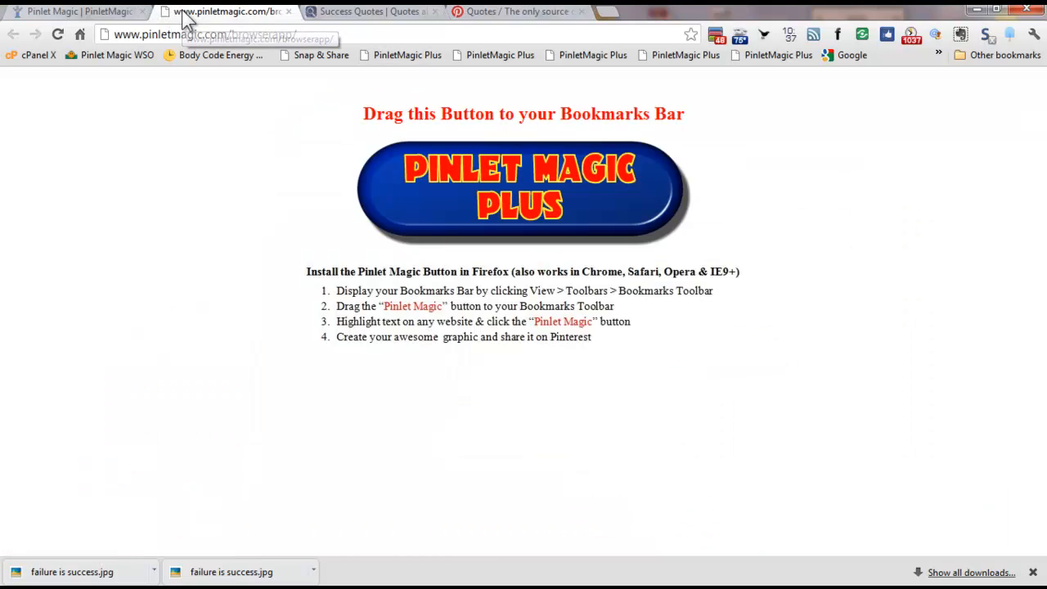
pyautogui.click(337, 19)
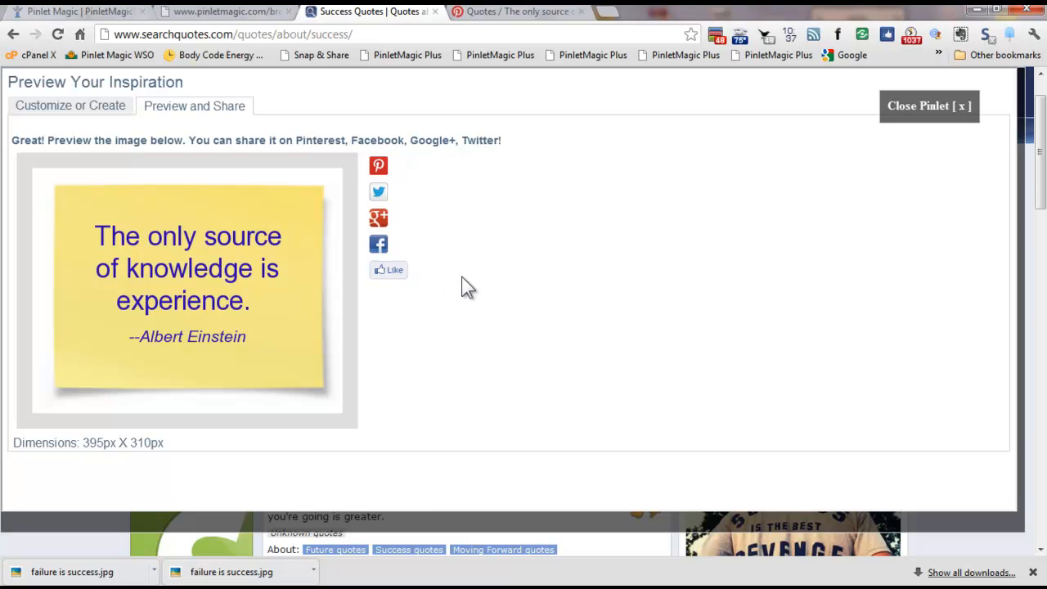
pyautogui.rightClick(211, 263)
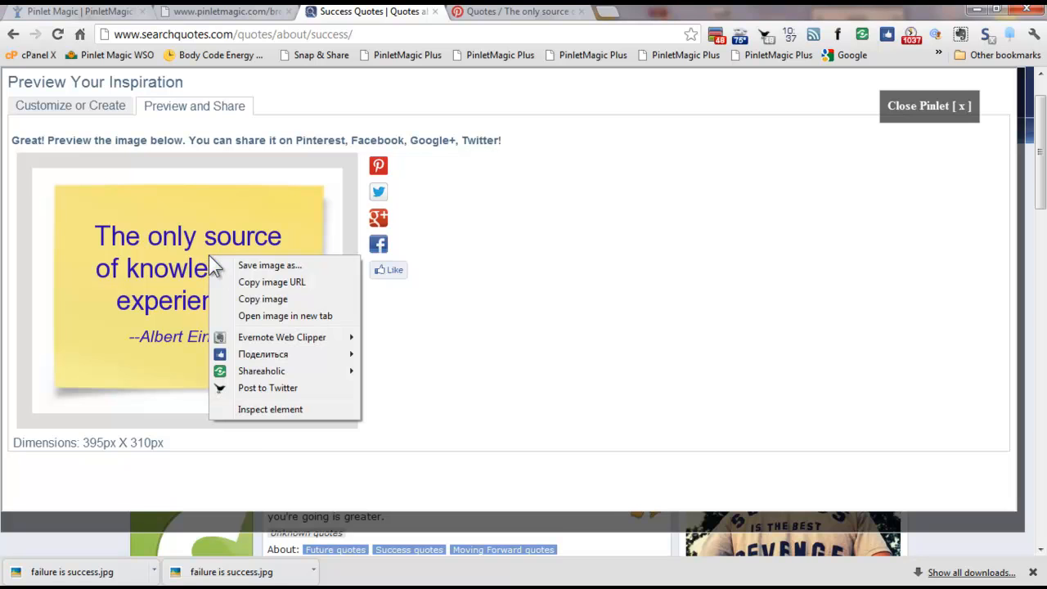
pyautogui.click(269, 279)
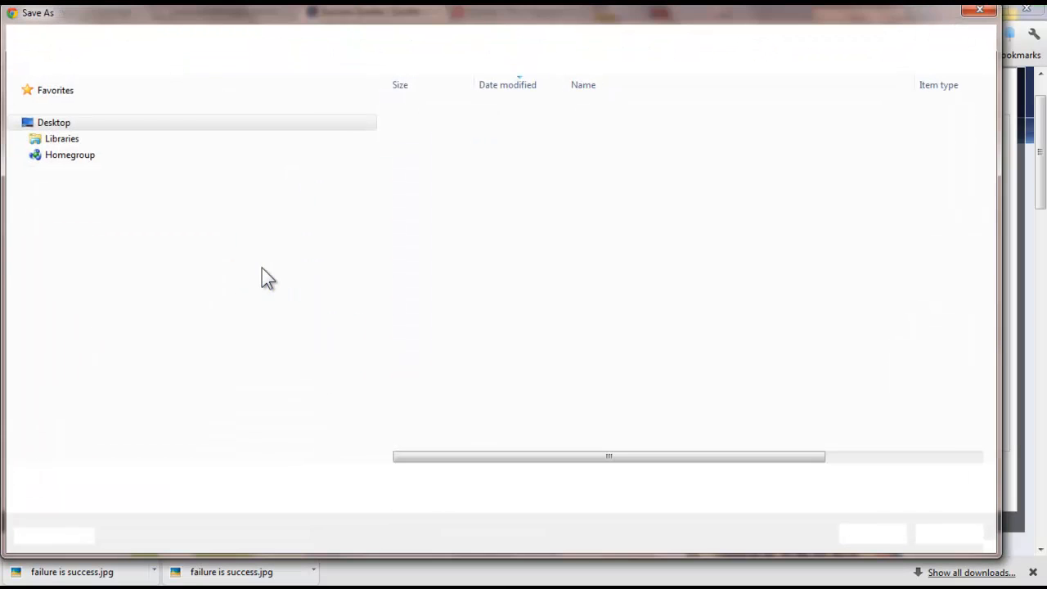
pyautogui.write('knowledge')
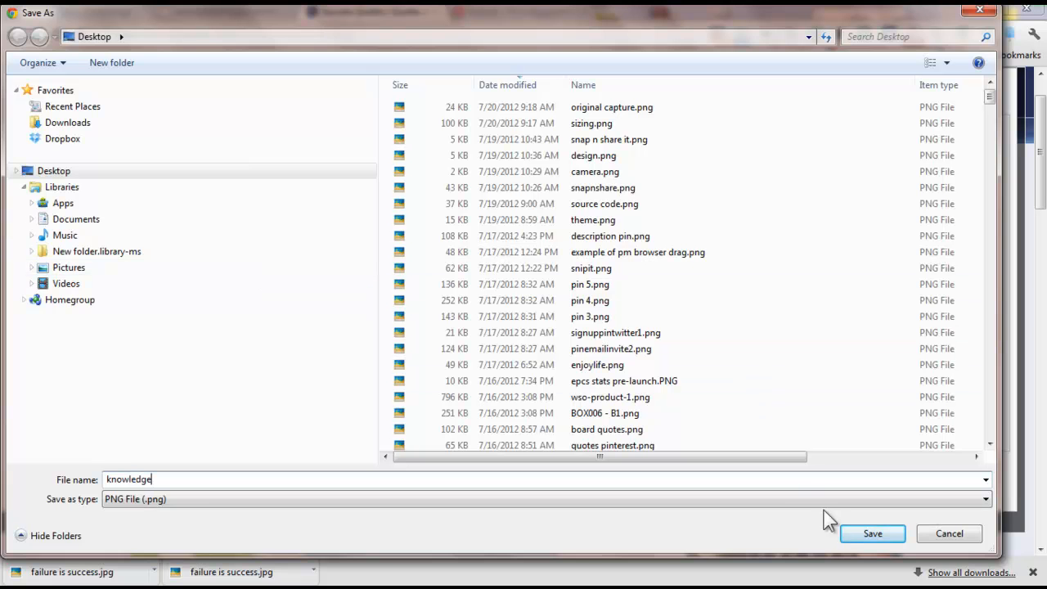
pyautogui.click(868, 533)
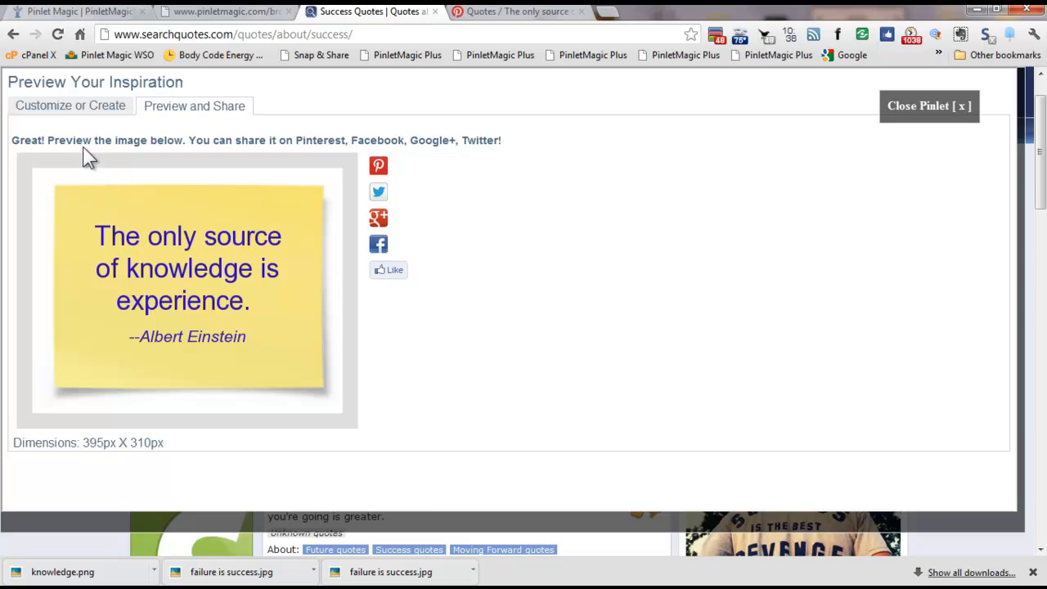
# Review the graphic's customization options and preview again, and close the Pinlet overlay
pyautogui.click(78, 119)
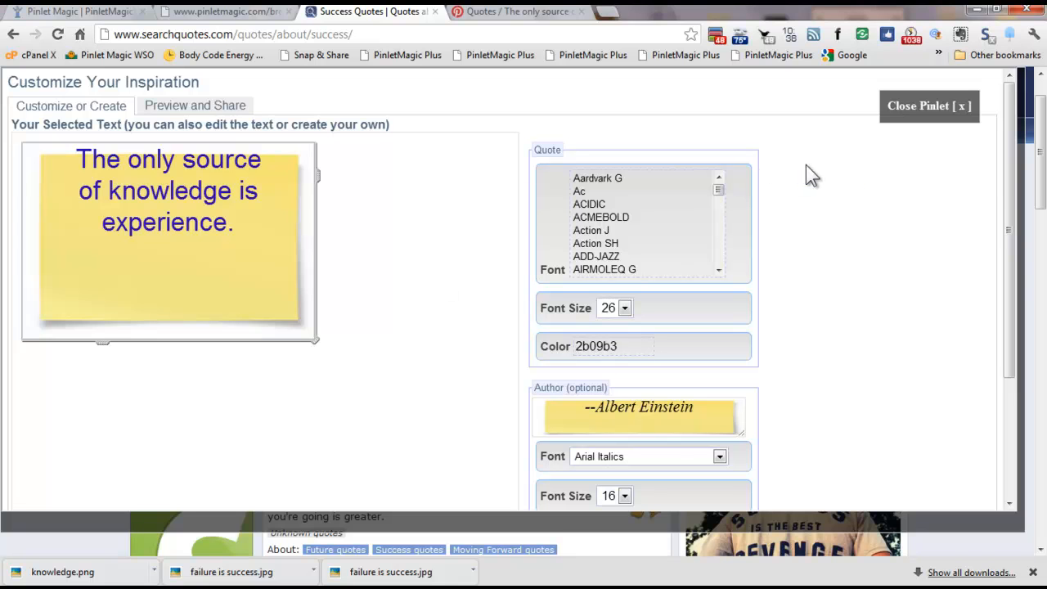
pyautogui.moveTo(1011, 187); pyautogui.dragTo(1028, 160)
pyautogui.click(176, 113)
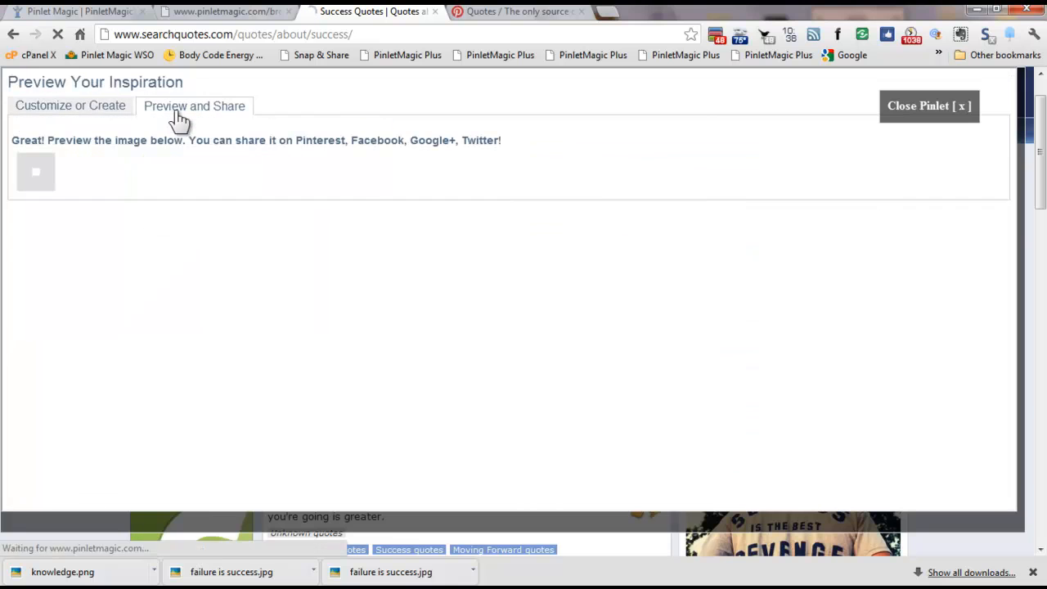
pyautogui.click(922, 109)
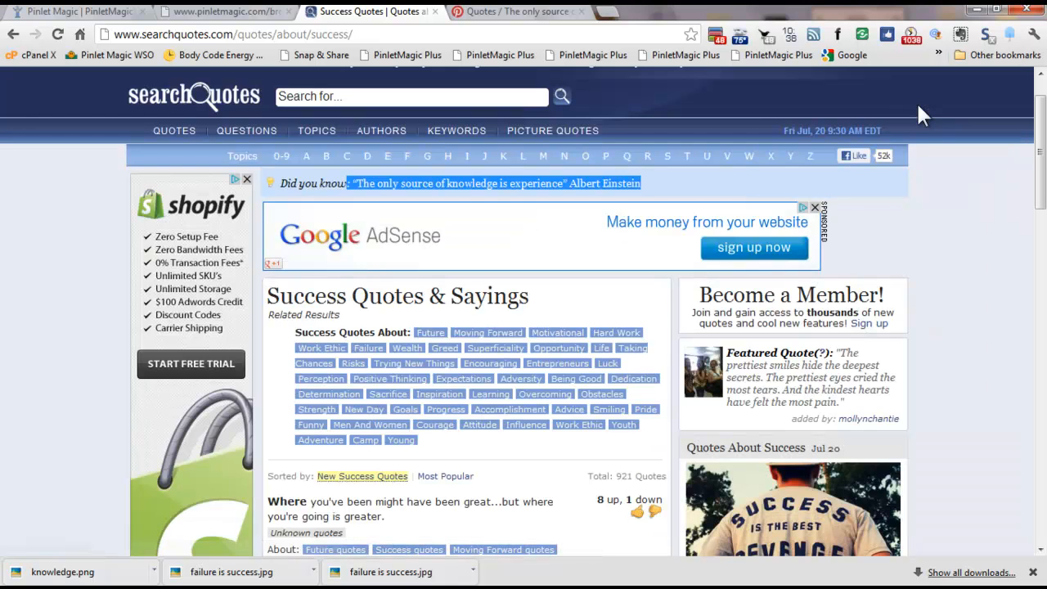